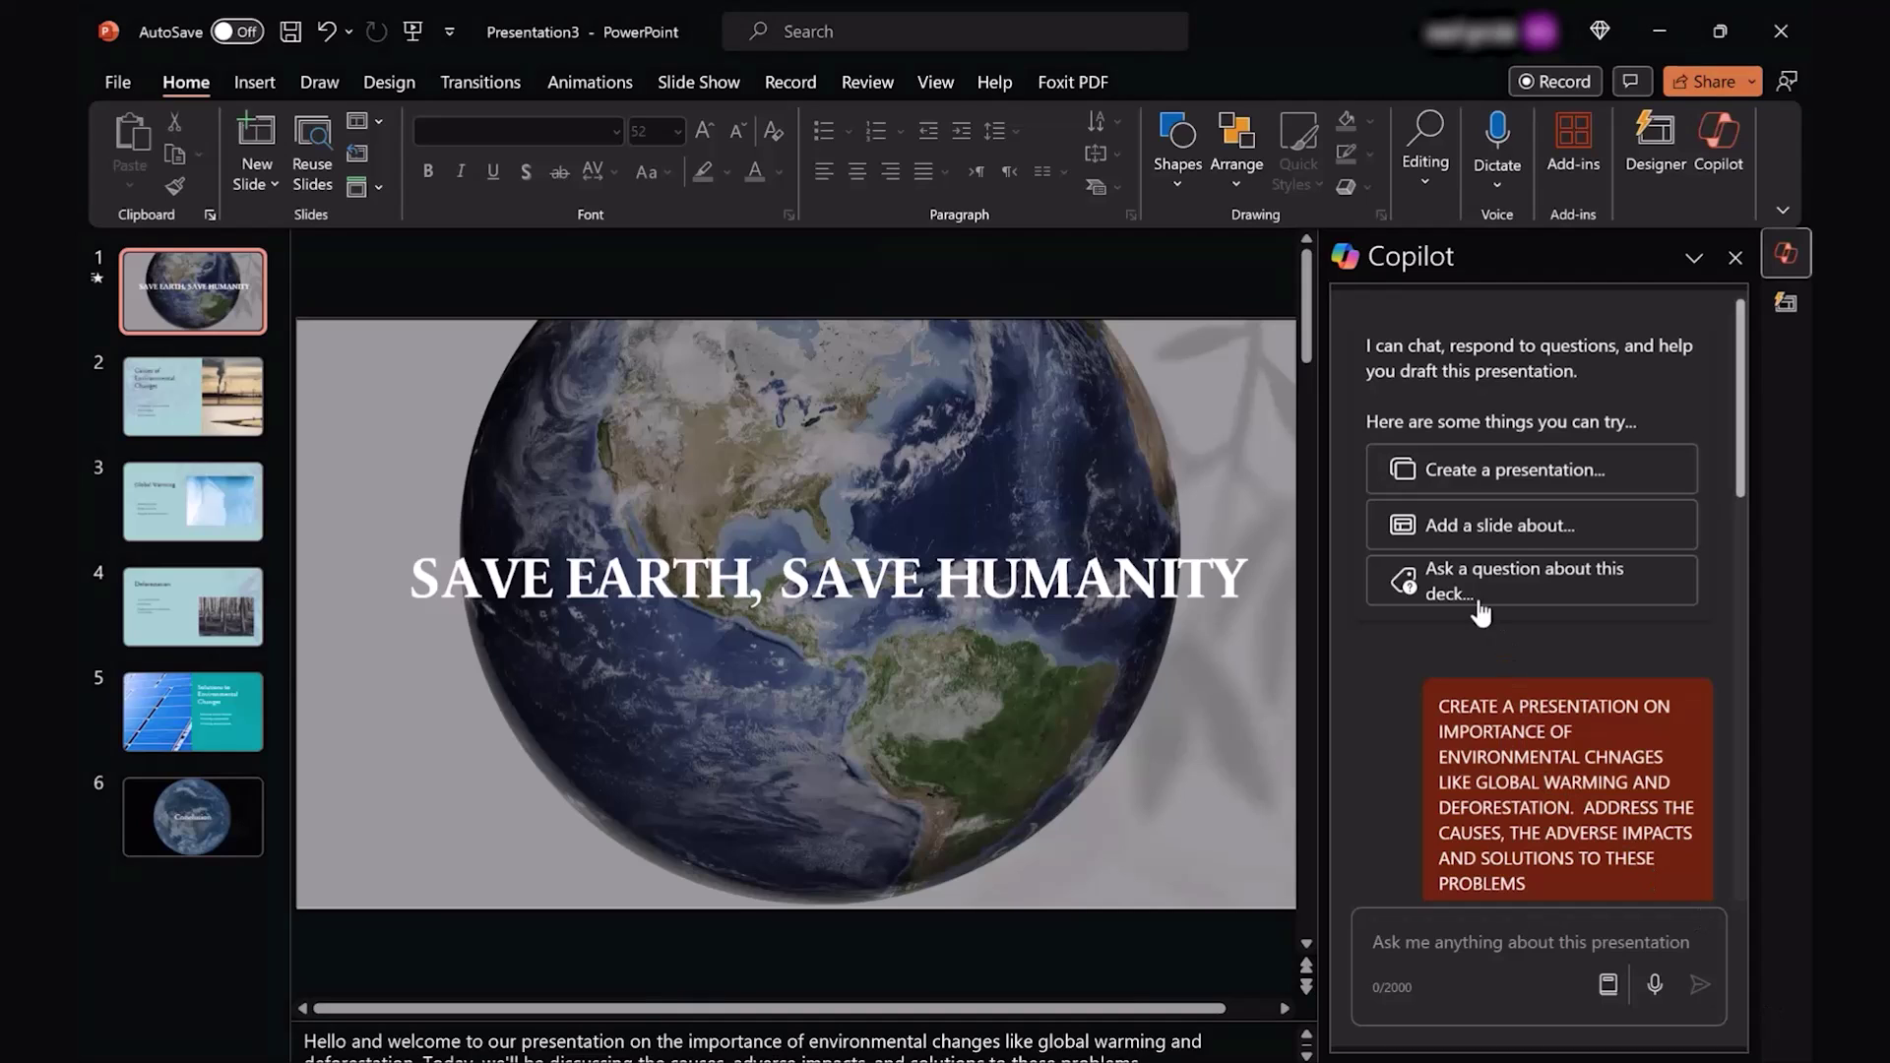
Review Copilot's chat replies reporting an error and declining the request to retitle slide 1.
scroll(1481, 612, down, 3)
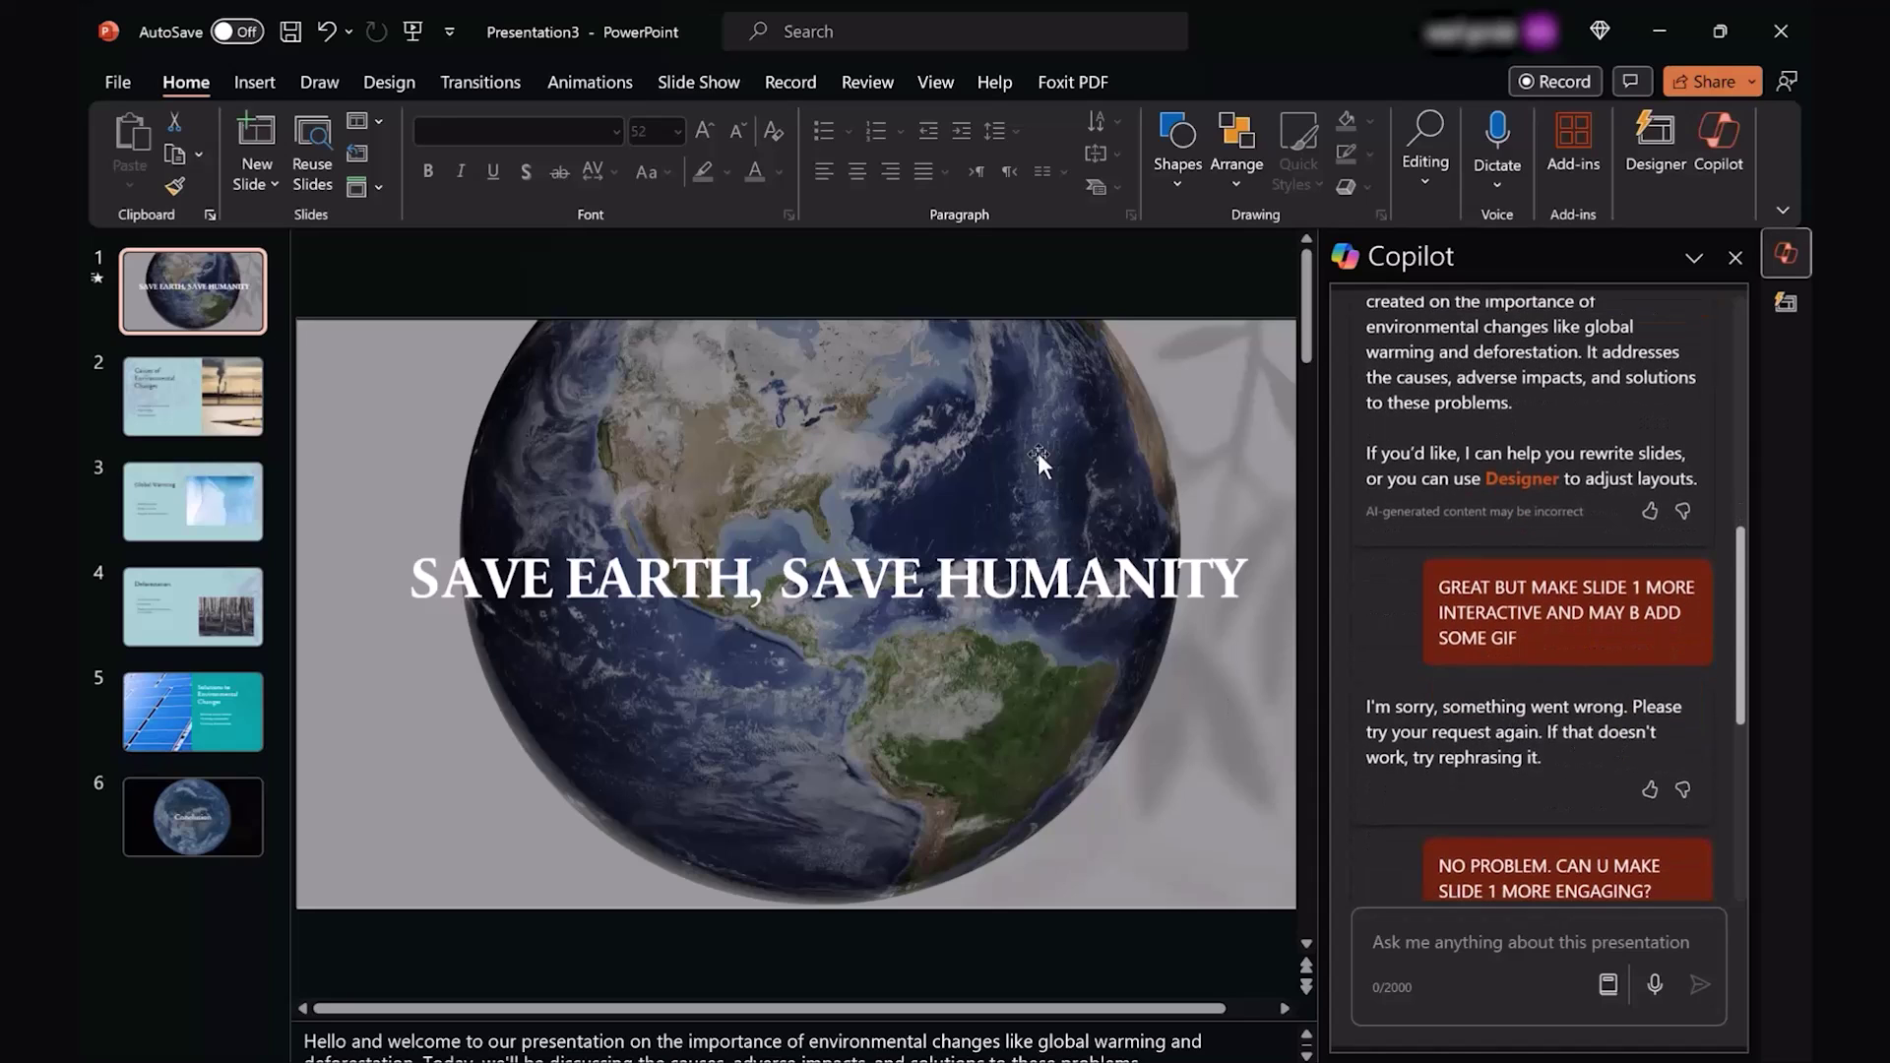
click(1064, 433)
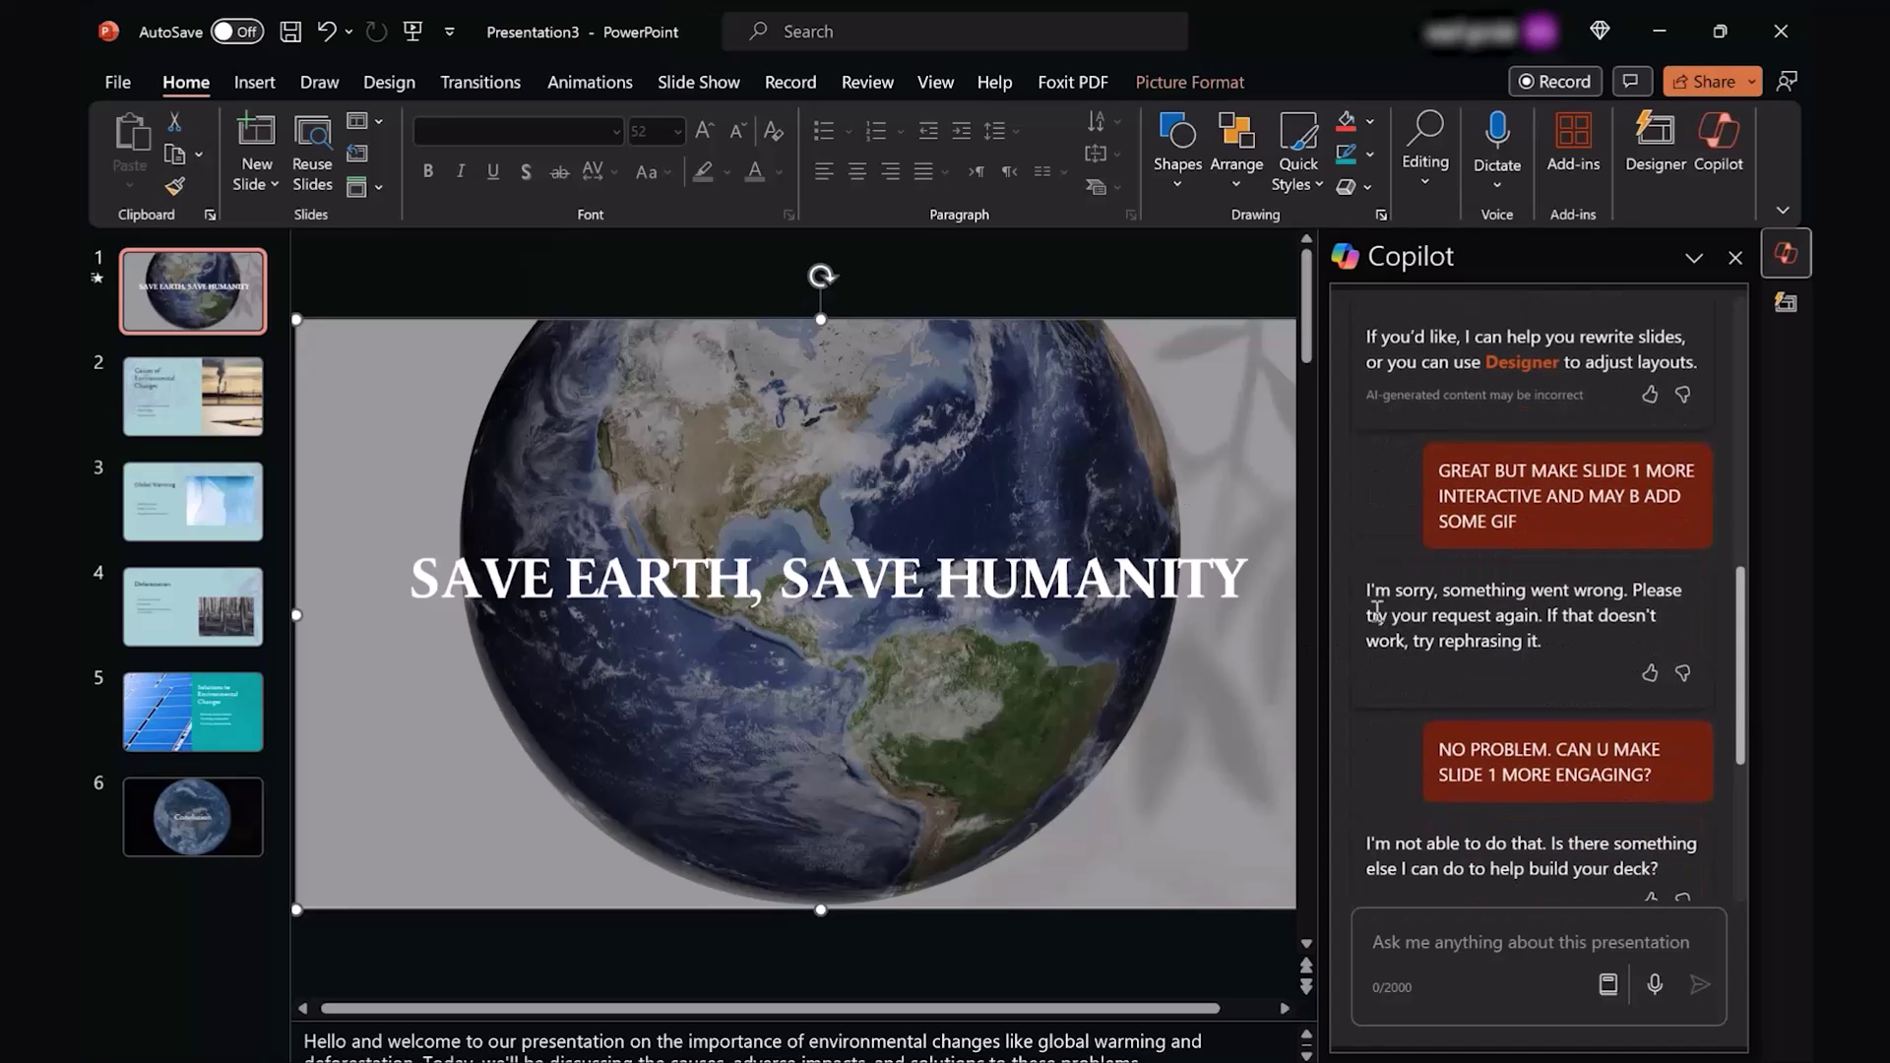
drag(1370, 591, 1575, 645)
click(1575, 646)
scroll(1575, 646, down, 2)
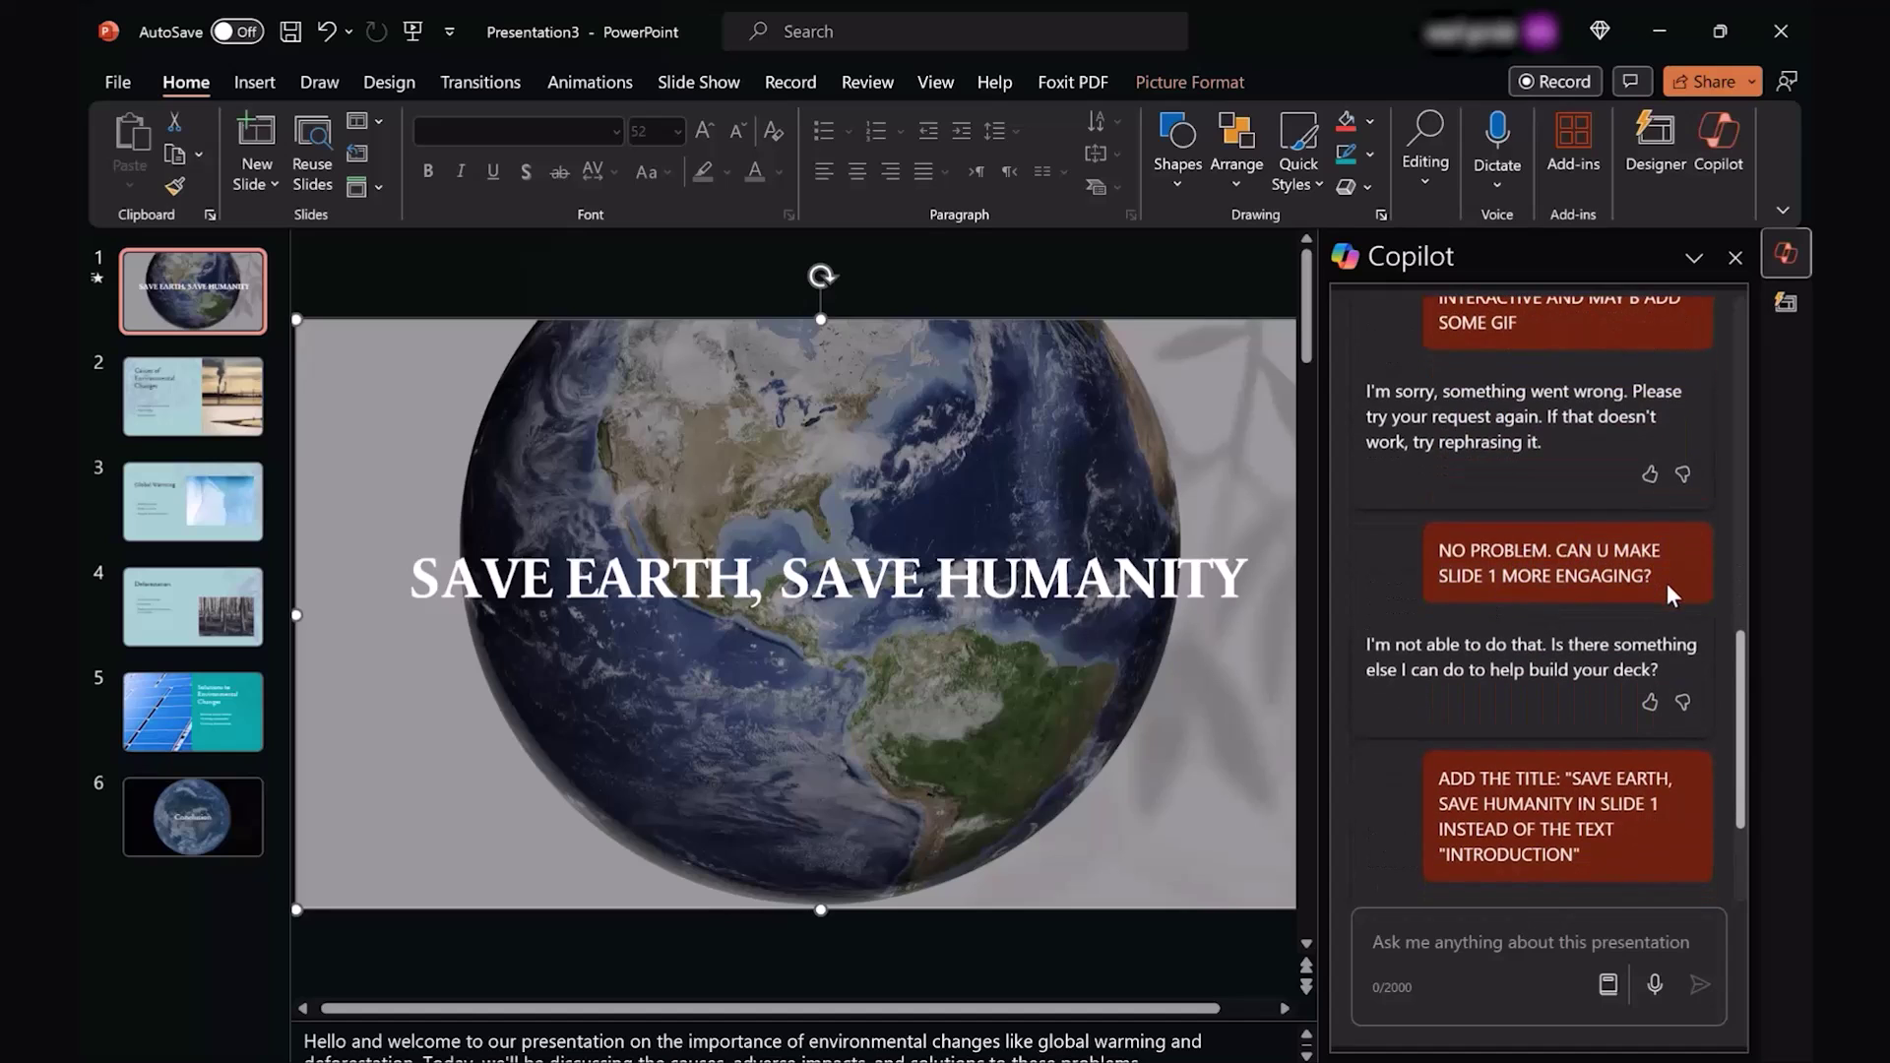
drag(1625, 517, 1437, 502)
click(1453, 566)
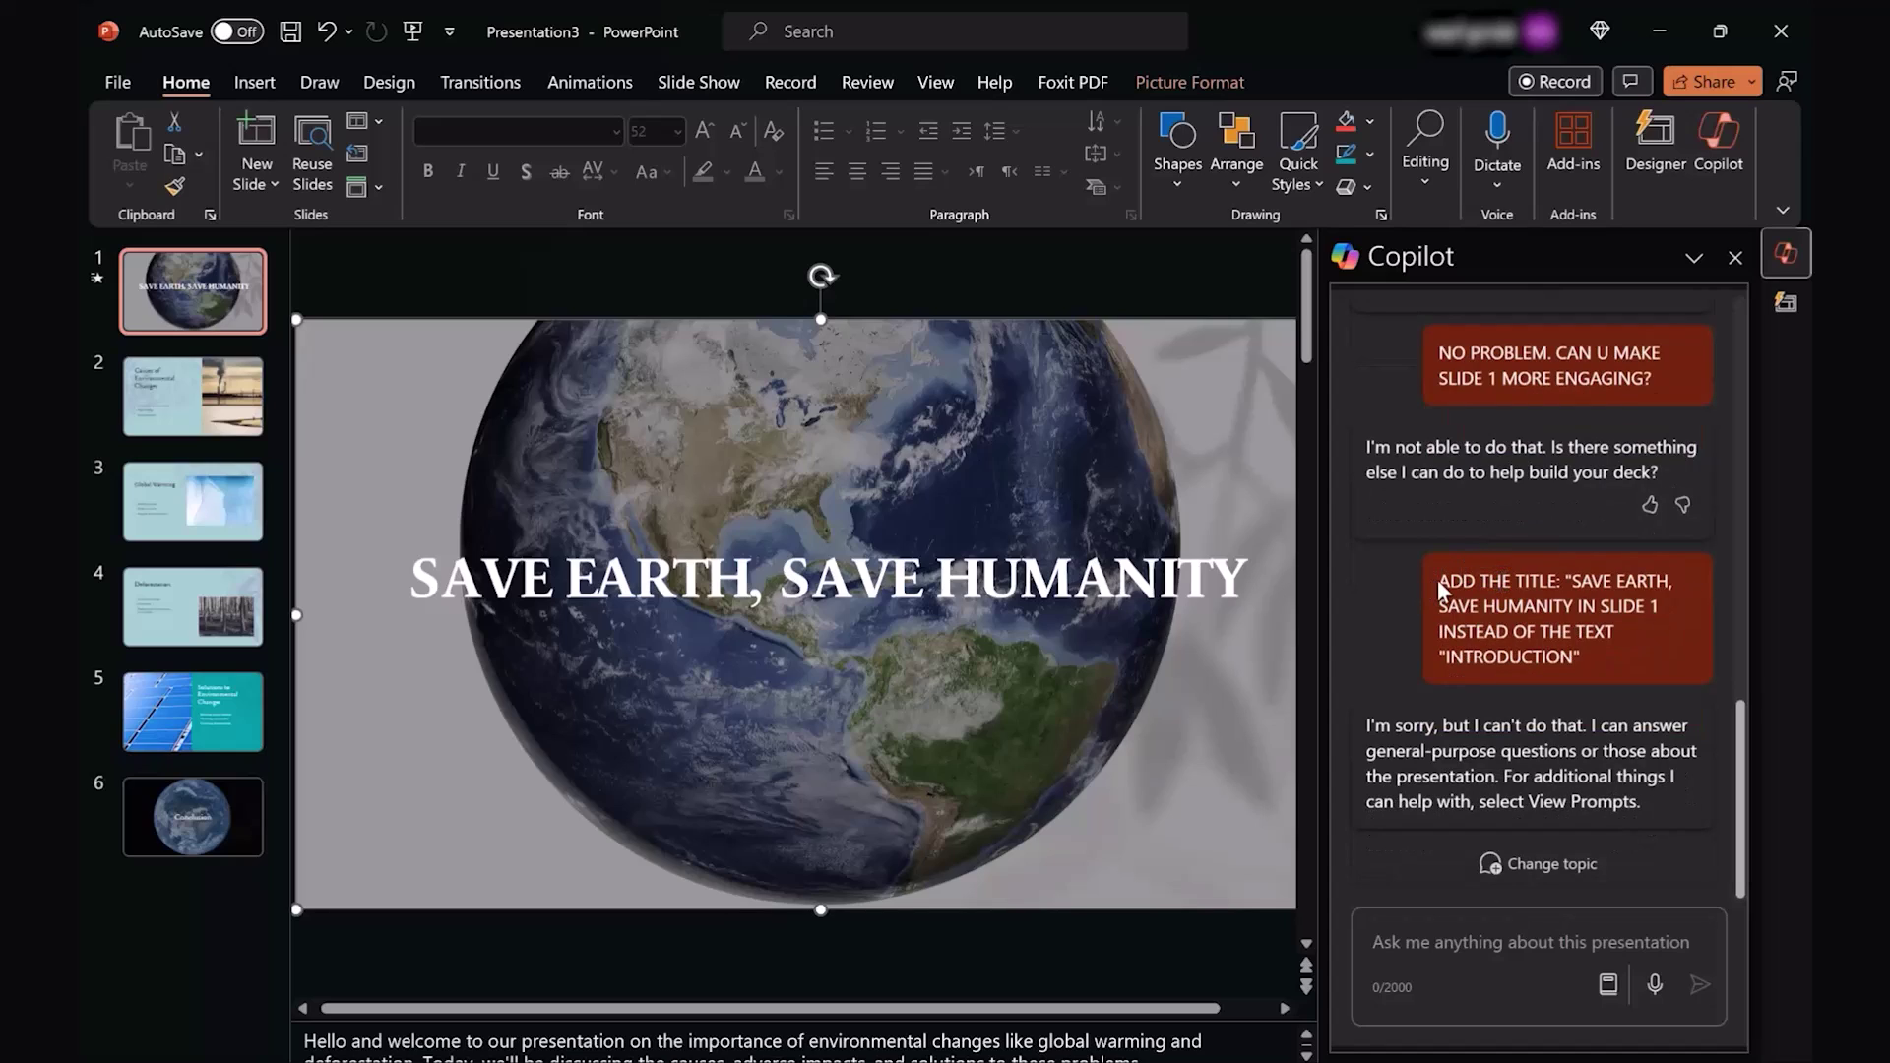
drag(1437, 583, 1611, 628)
drag(1642, 802, 1512, 748)
click(1513, 748)
Bring up Designer layout ideas for the 'SAVE EARTH, SAVE HUMANITY' title slide and browse them.
click(1792, 311)
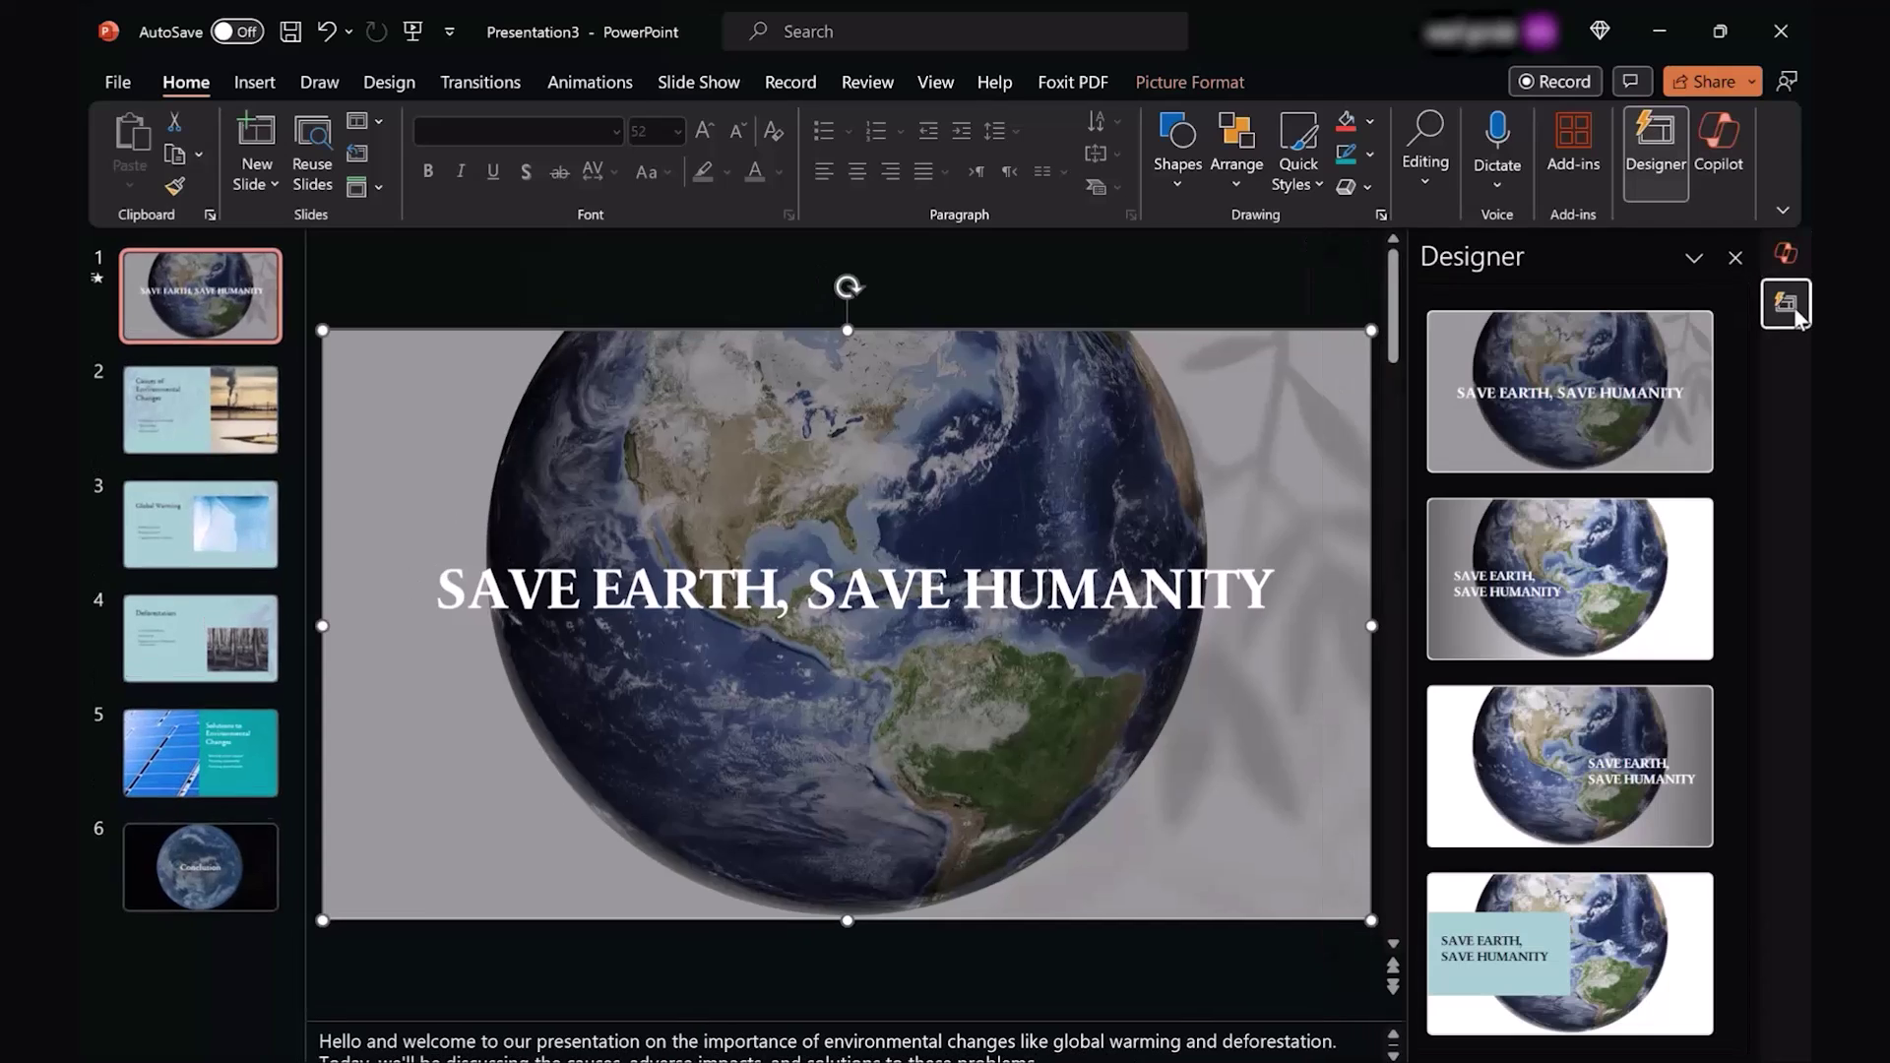
scroll(1598, 685, down, 2)
scroll(1600, 688, down, 5)
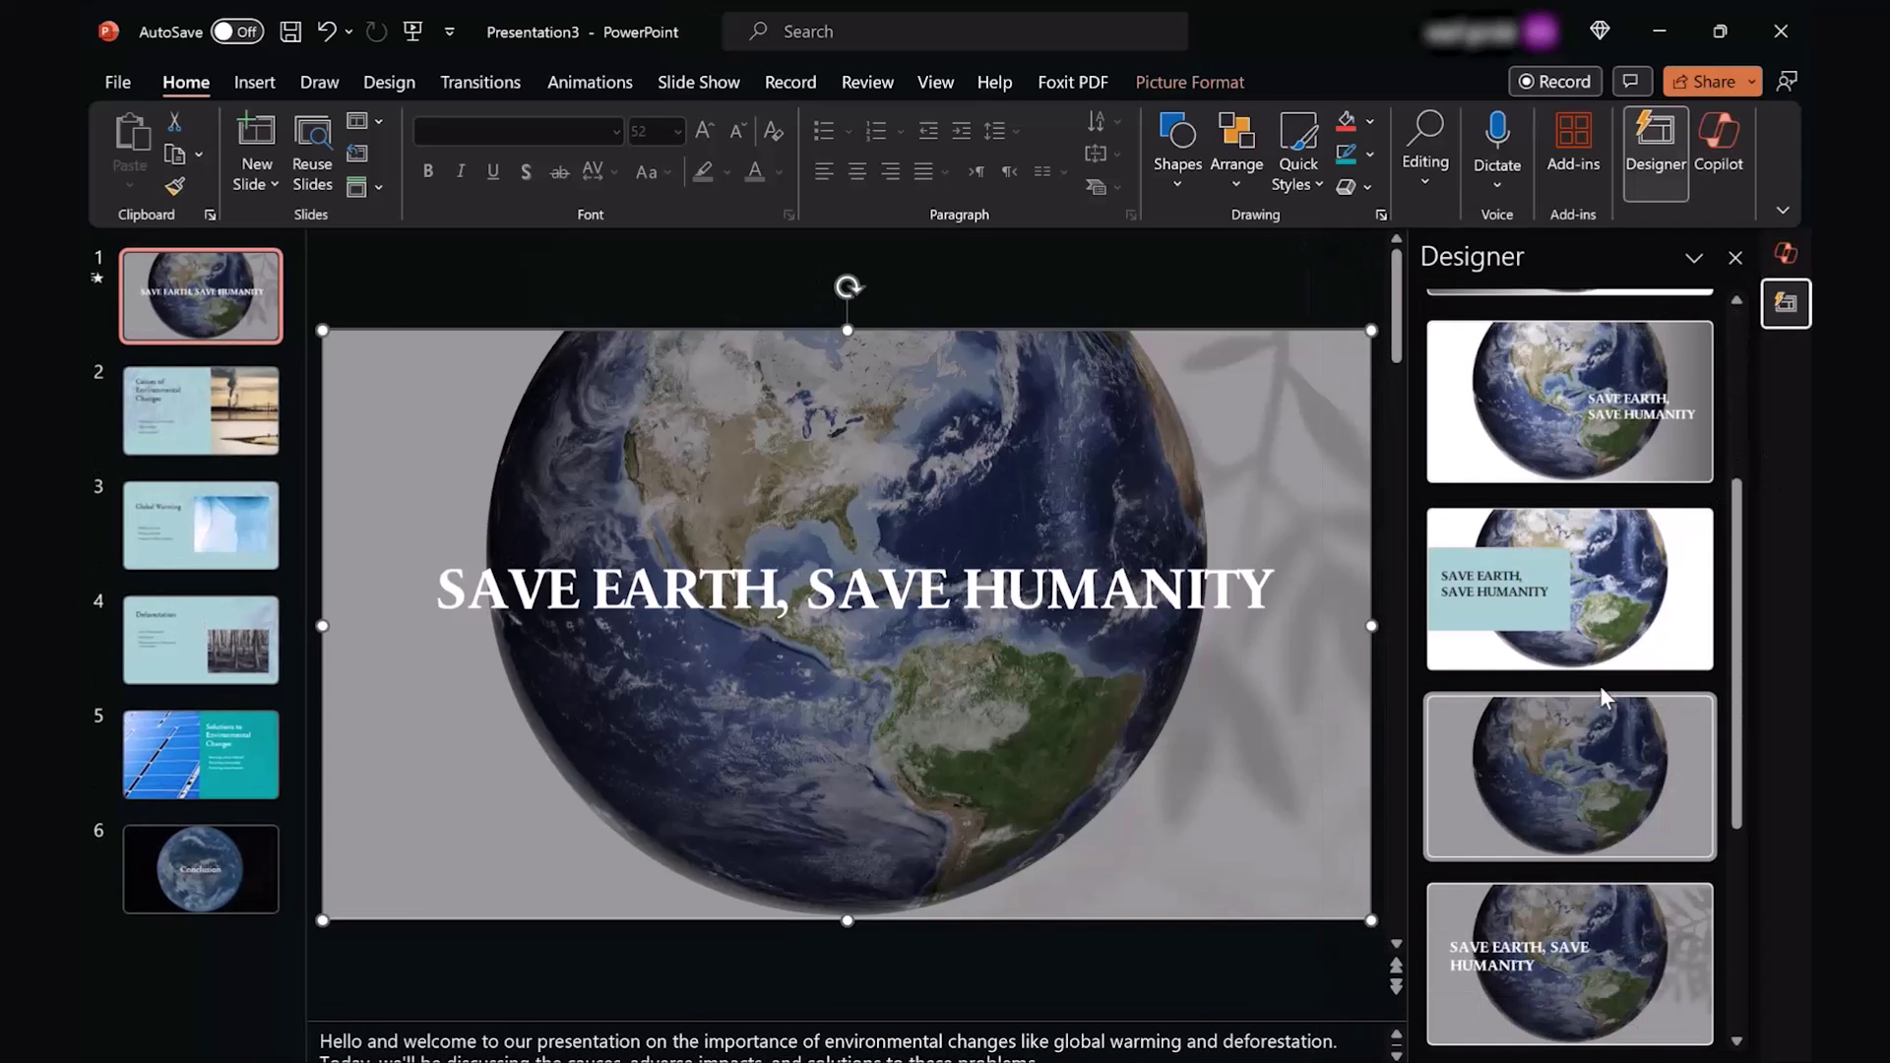
scroll(1600, 687, down, 2)
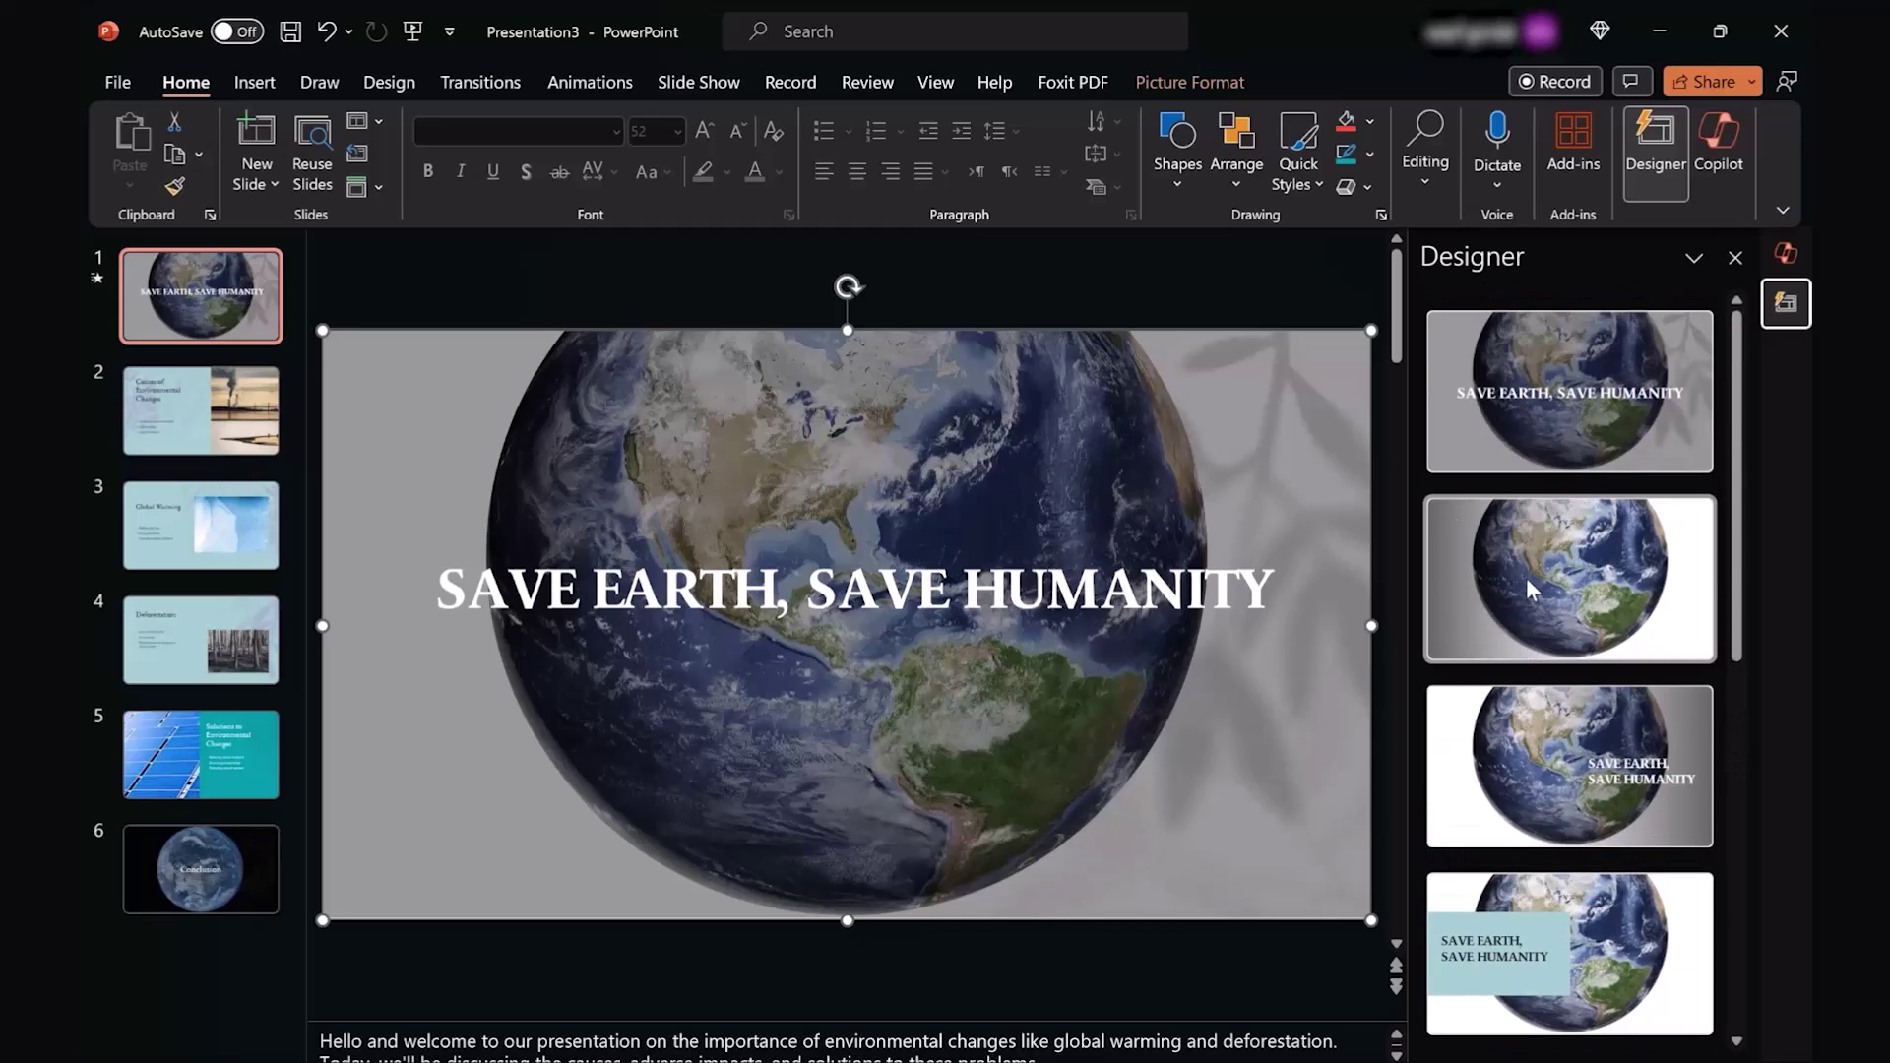
click(916, 586)
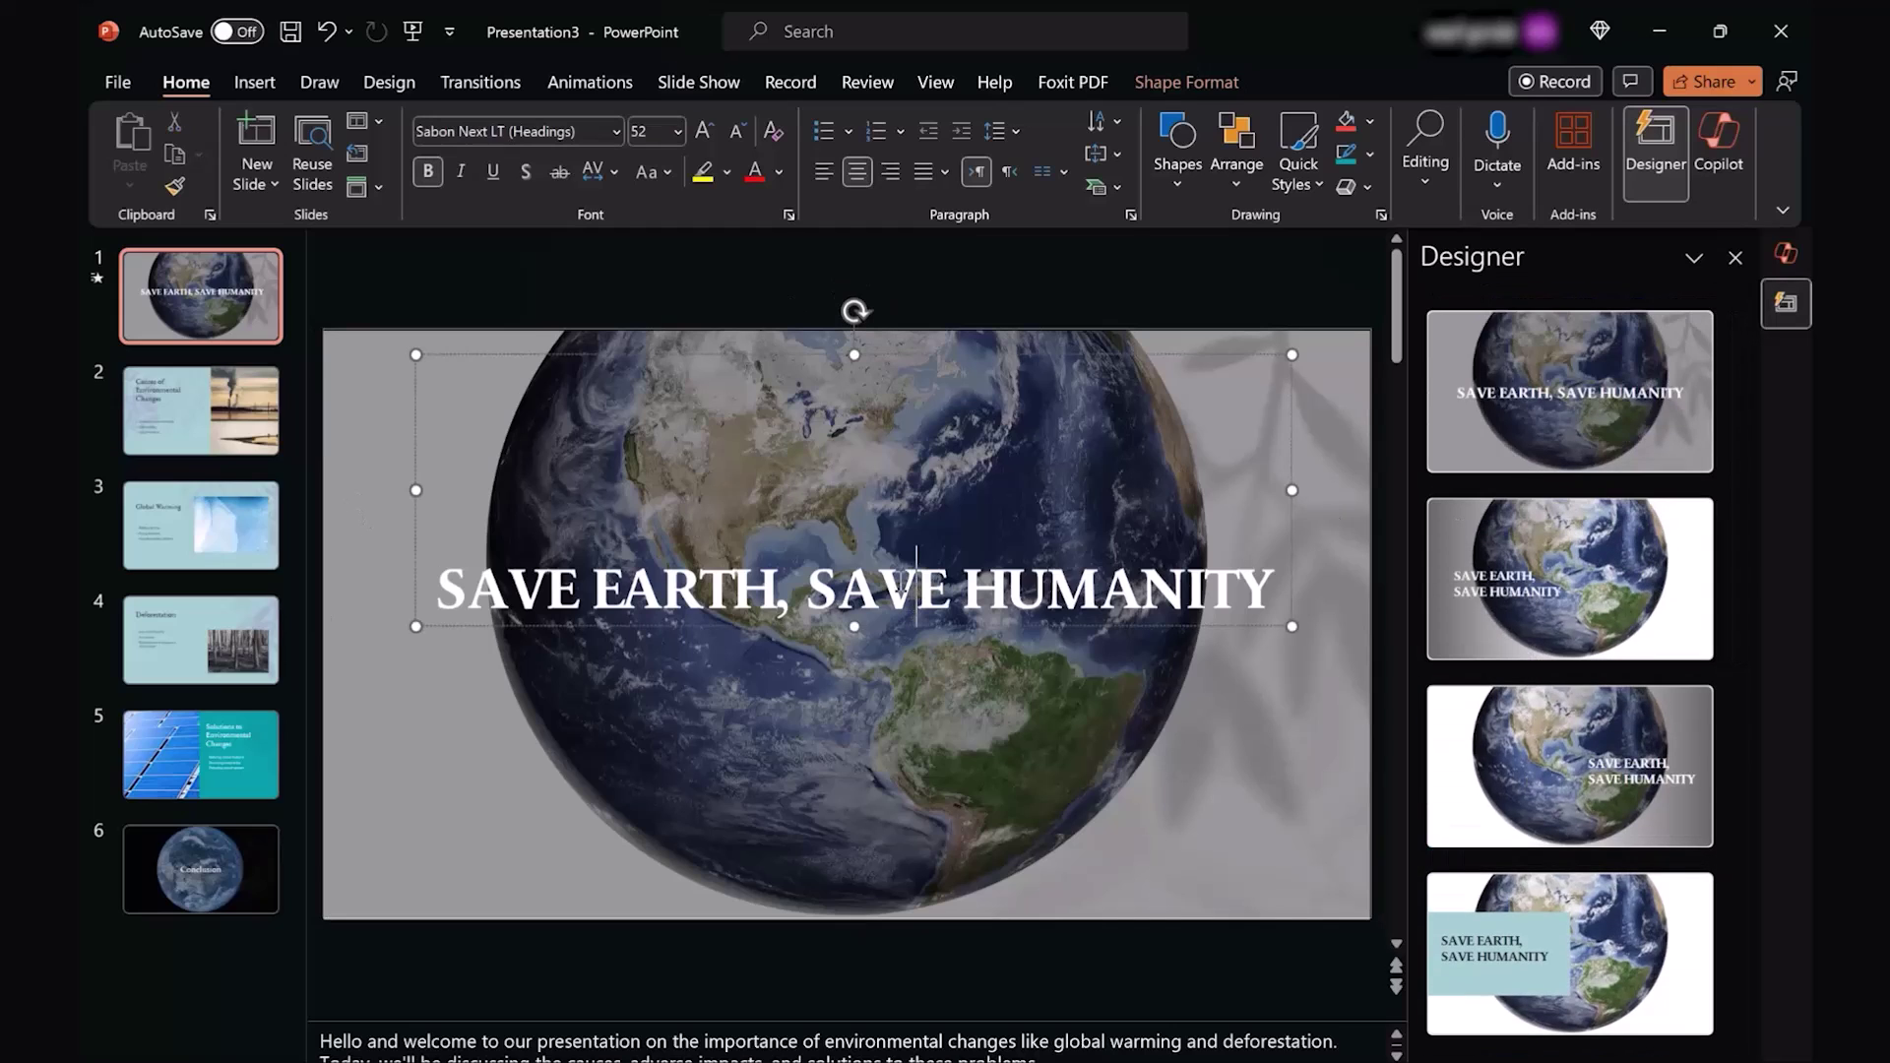
click(882, 297)
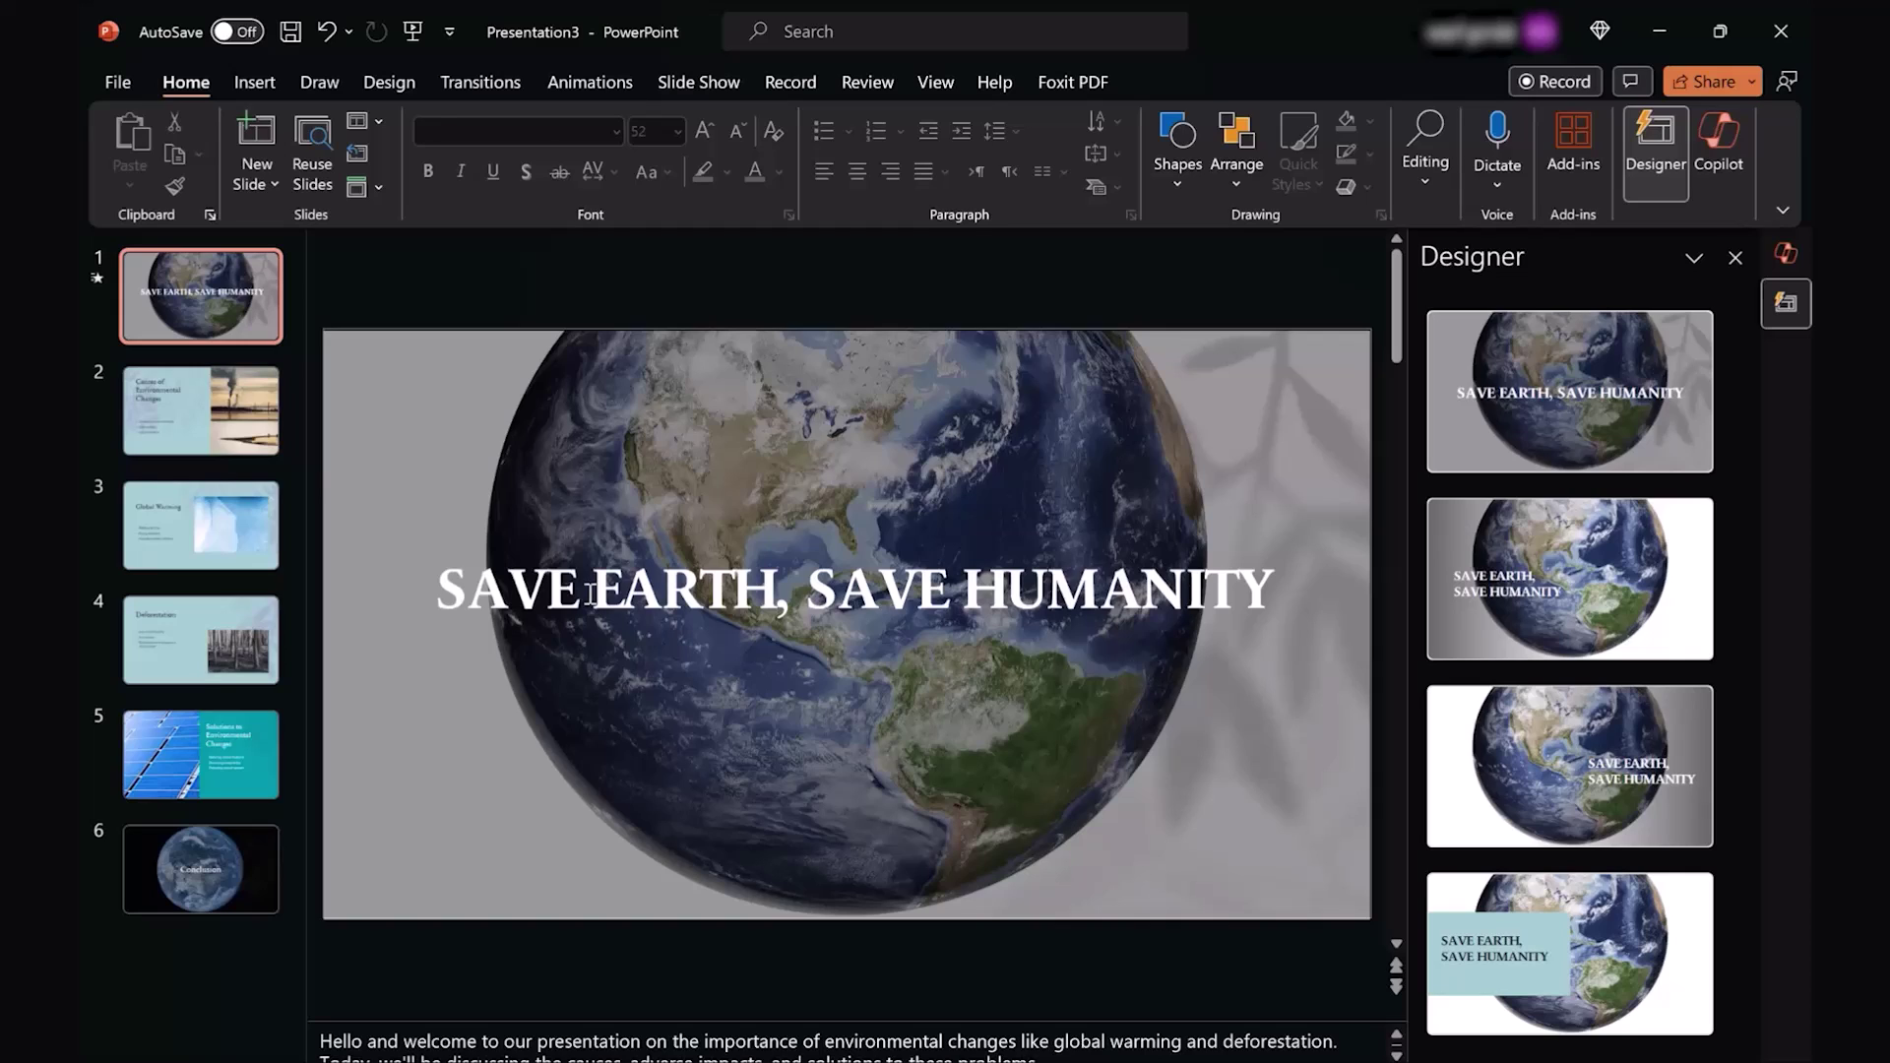
Give the Deforestation slide the full-bleed dark forest Designer layout, then select the Global Warming slide.
click(170, 433)
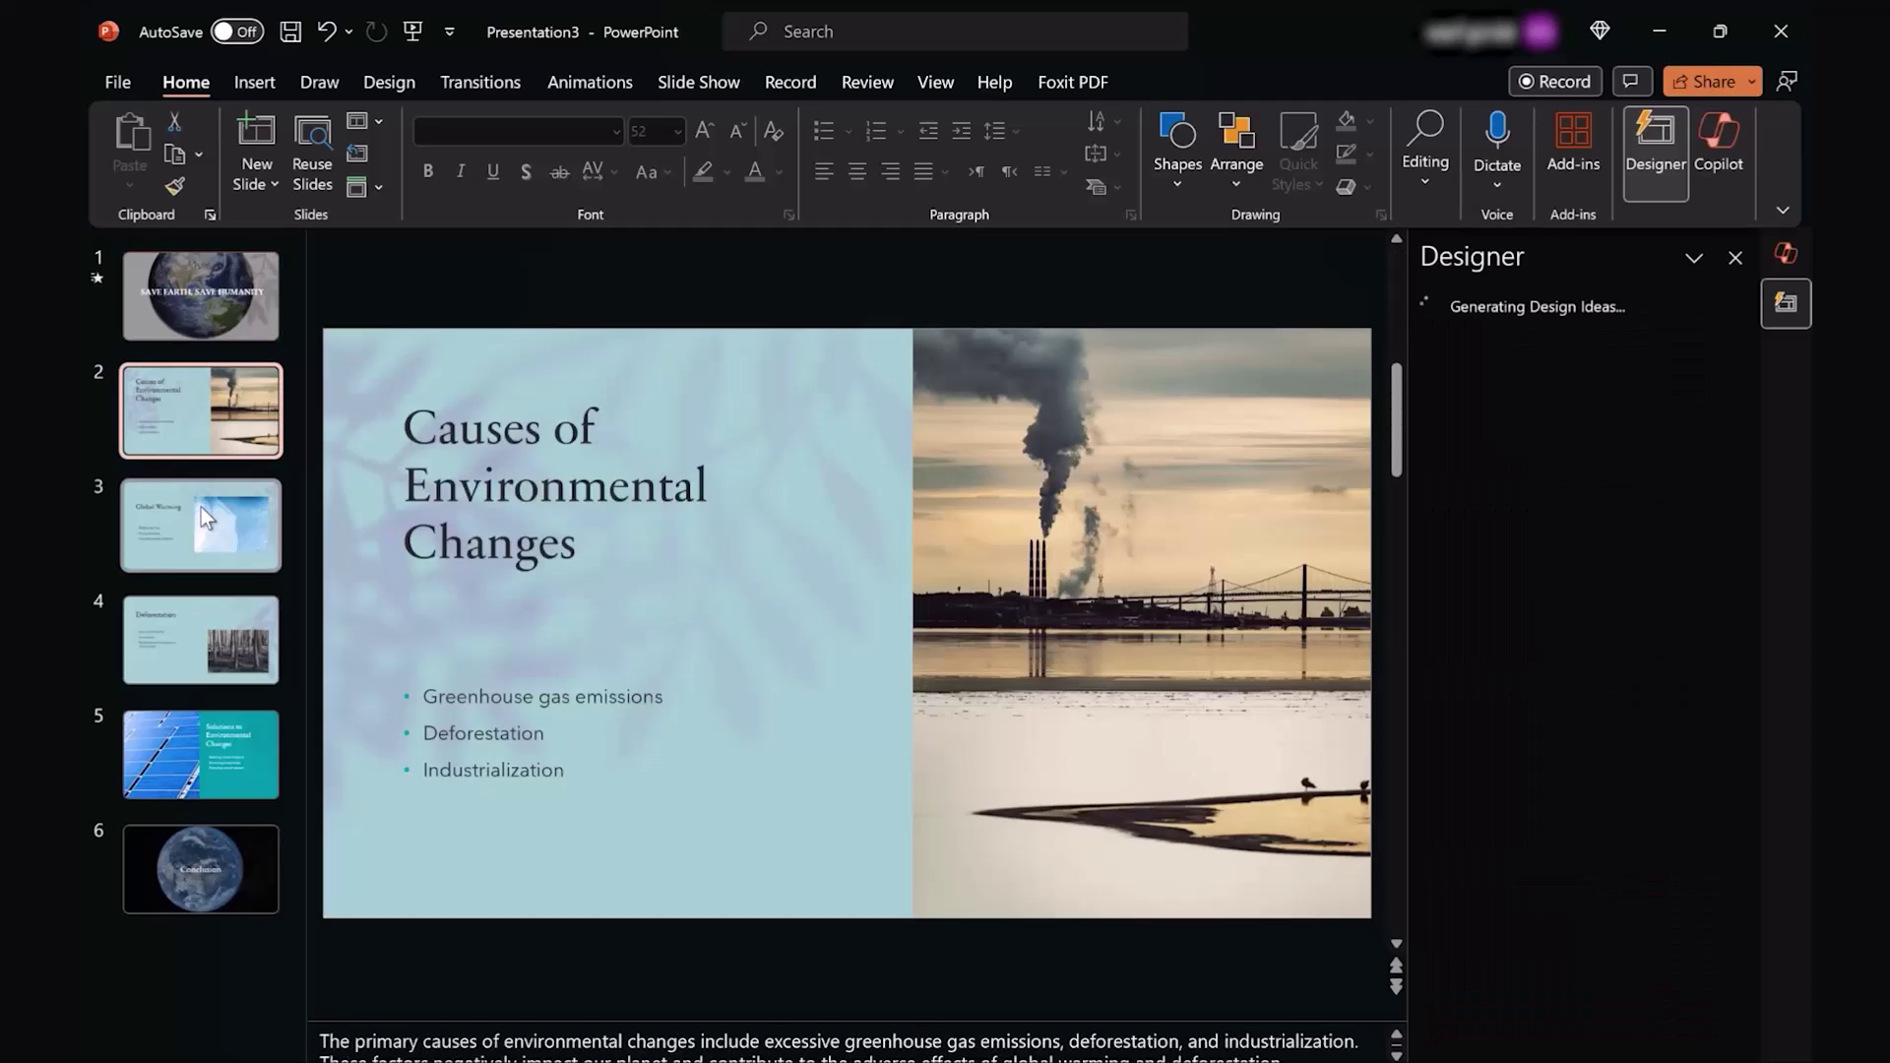
click(200, 510)
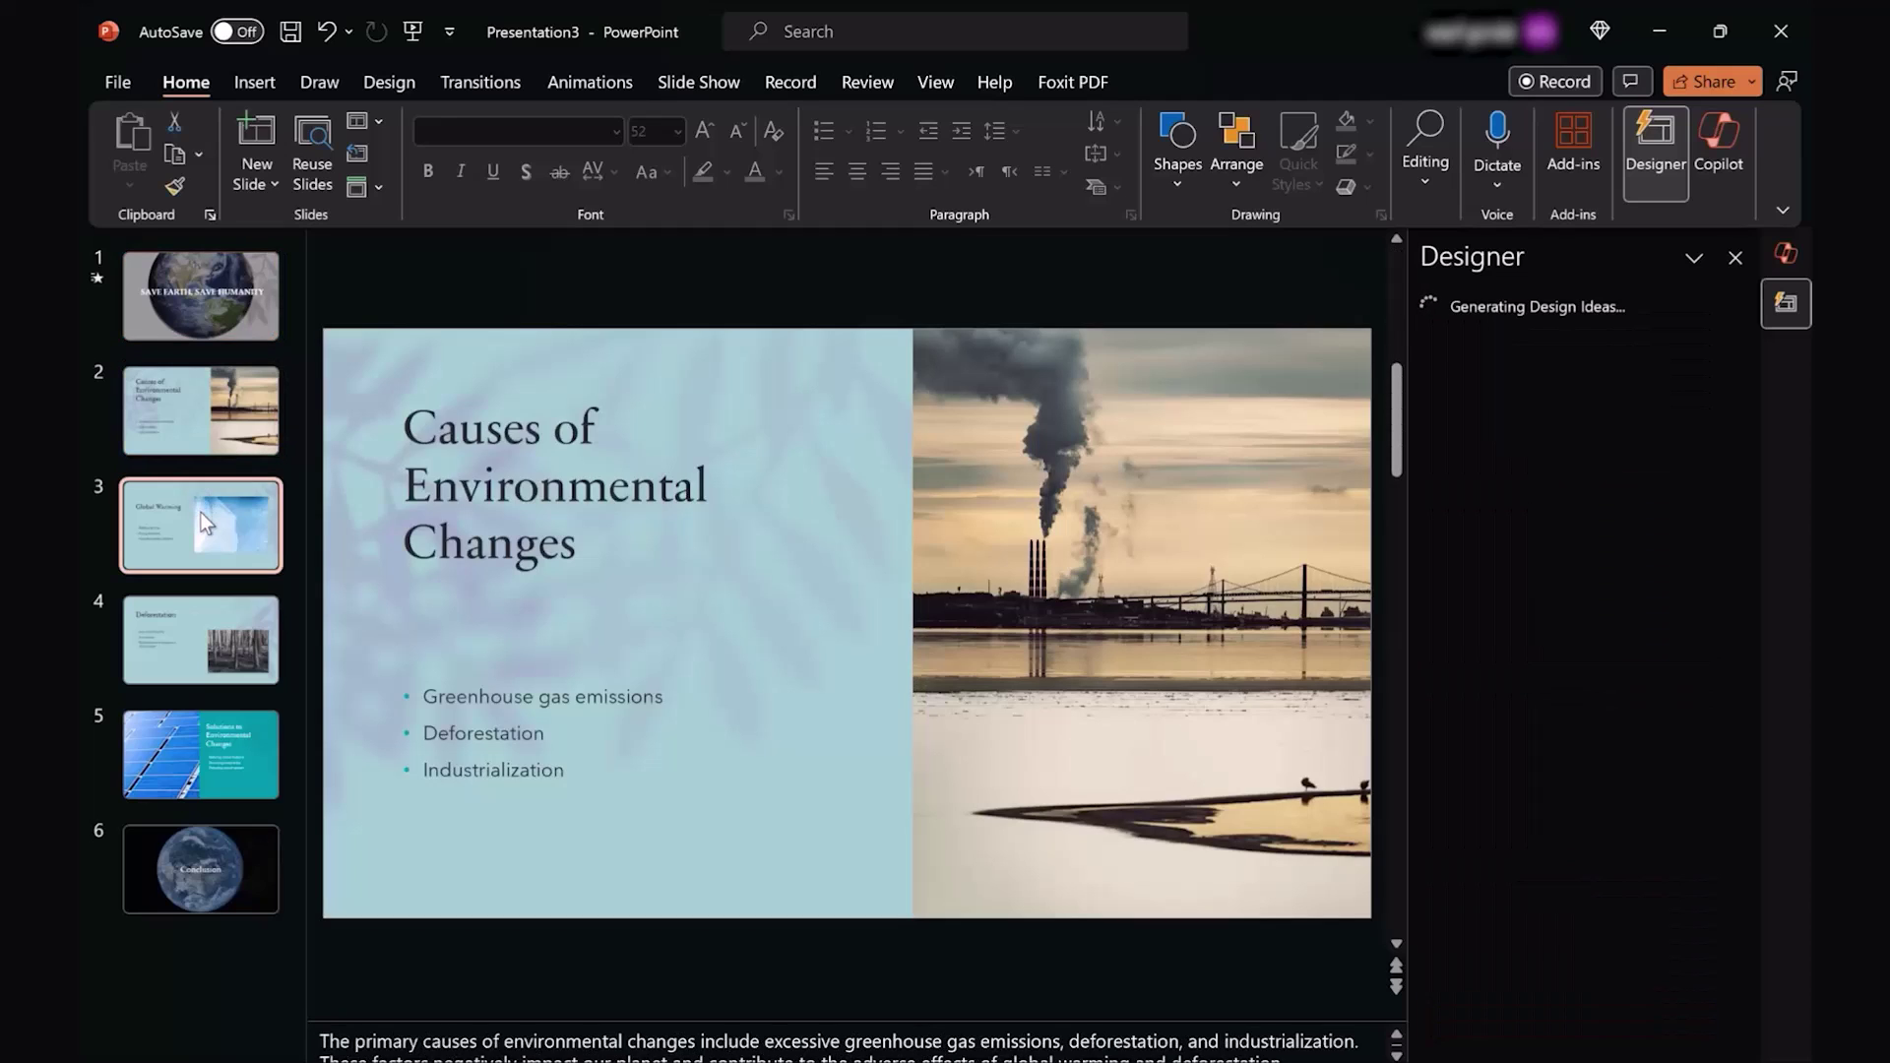
click(227, 606)
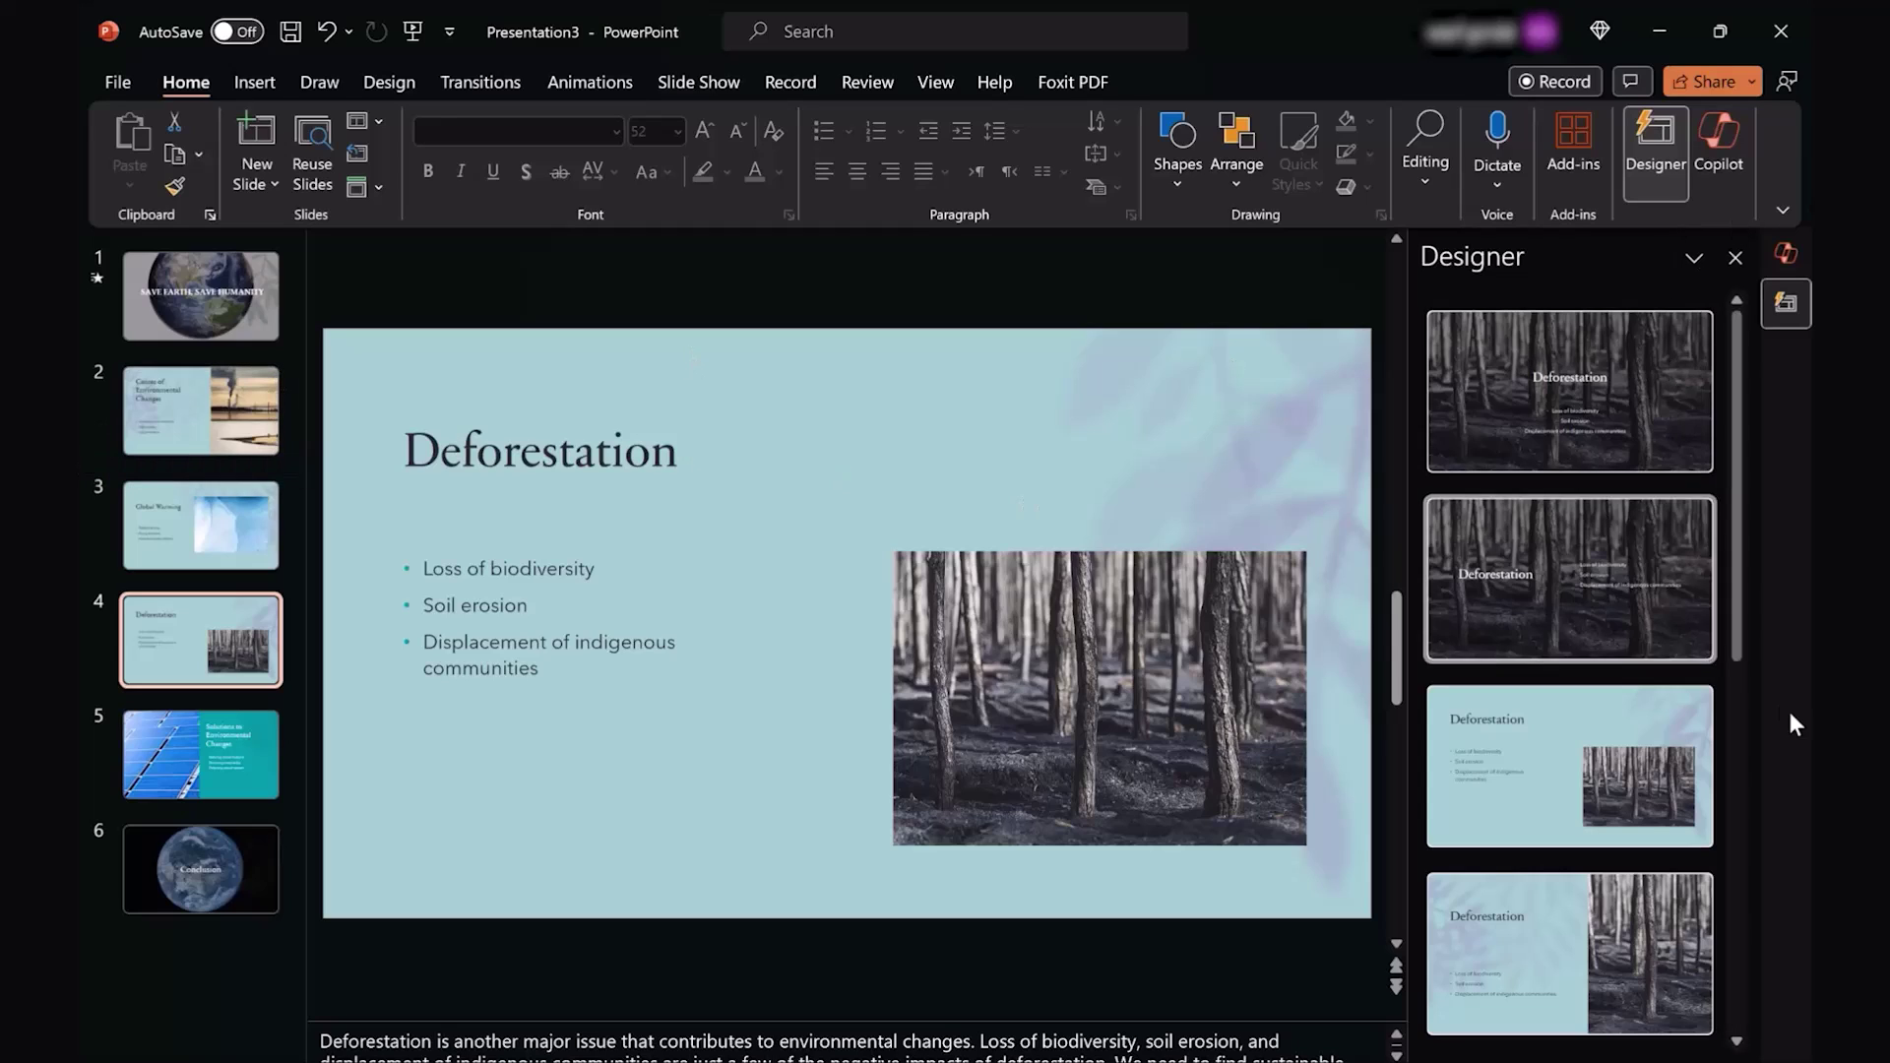
scroll(1634, 598, down, 6)
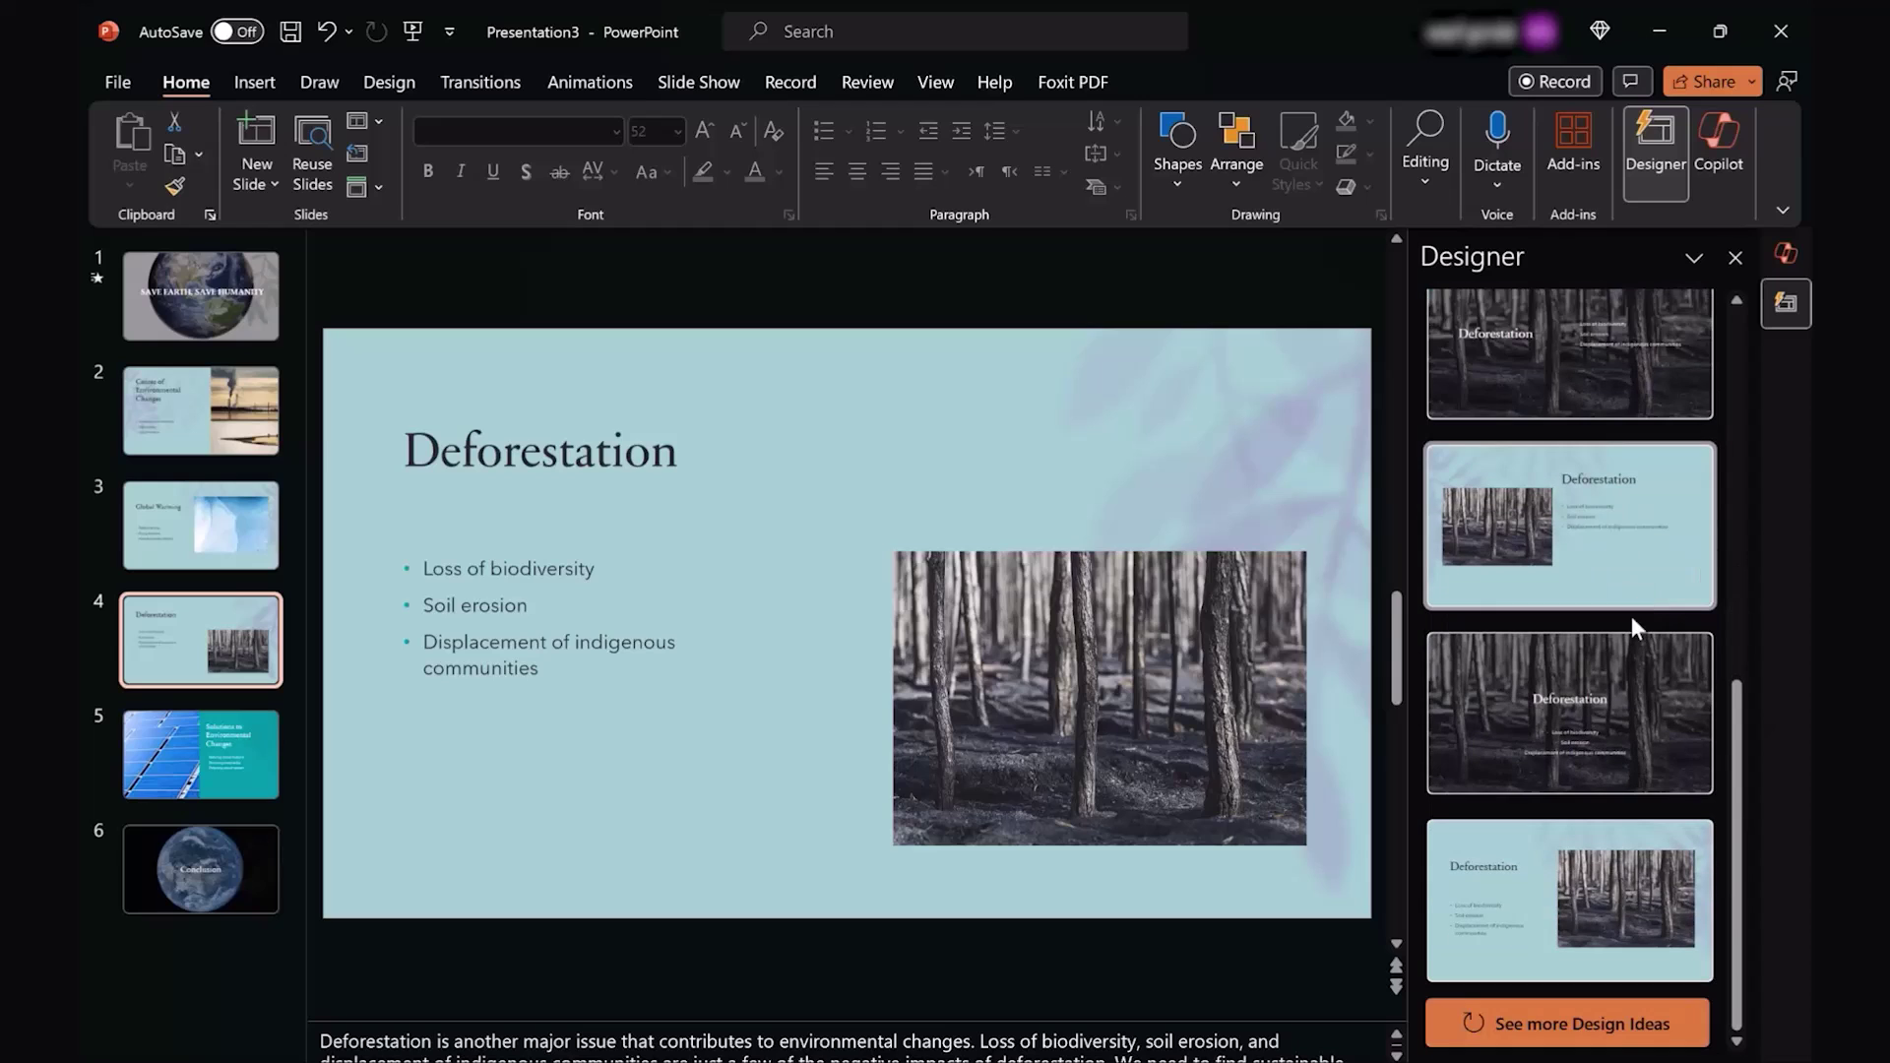
click(1609, 683)
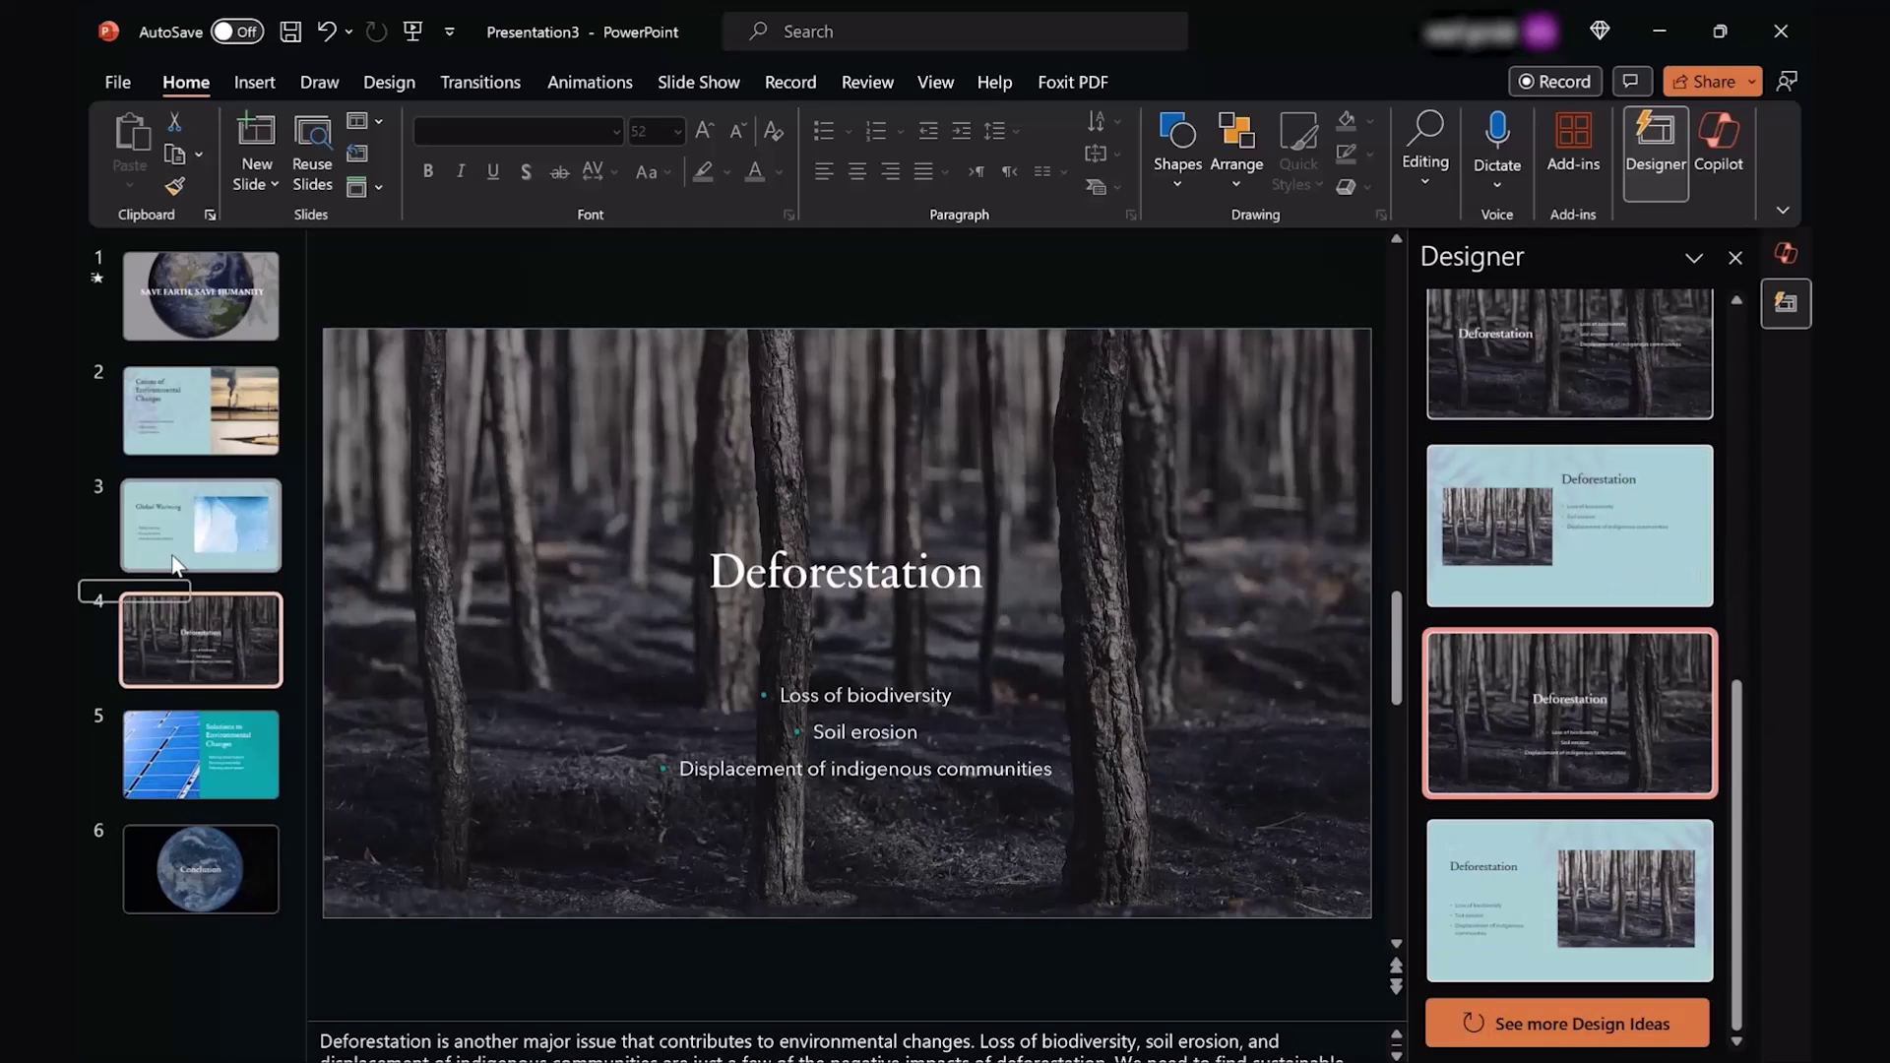
click(201, 525)
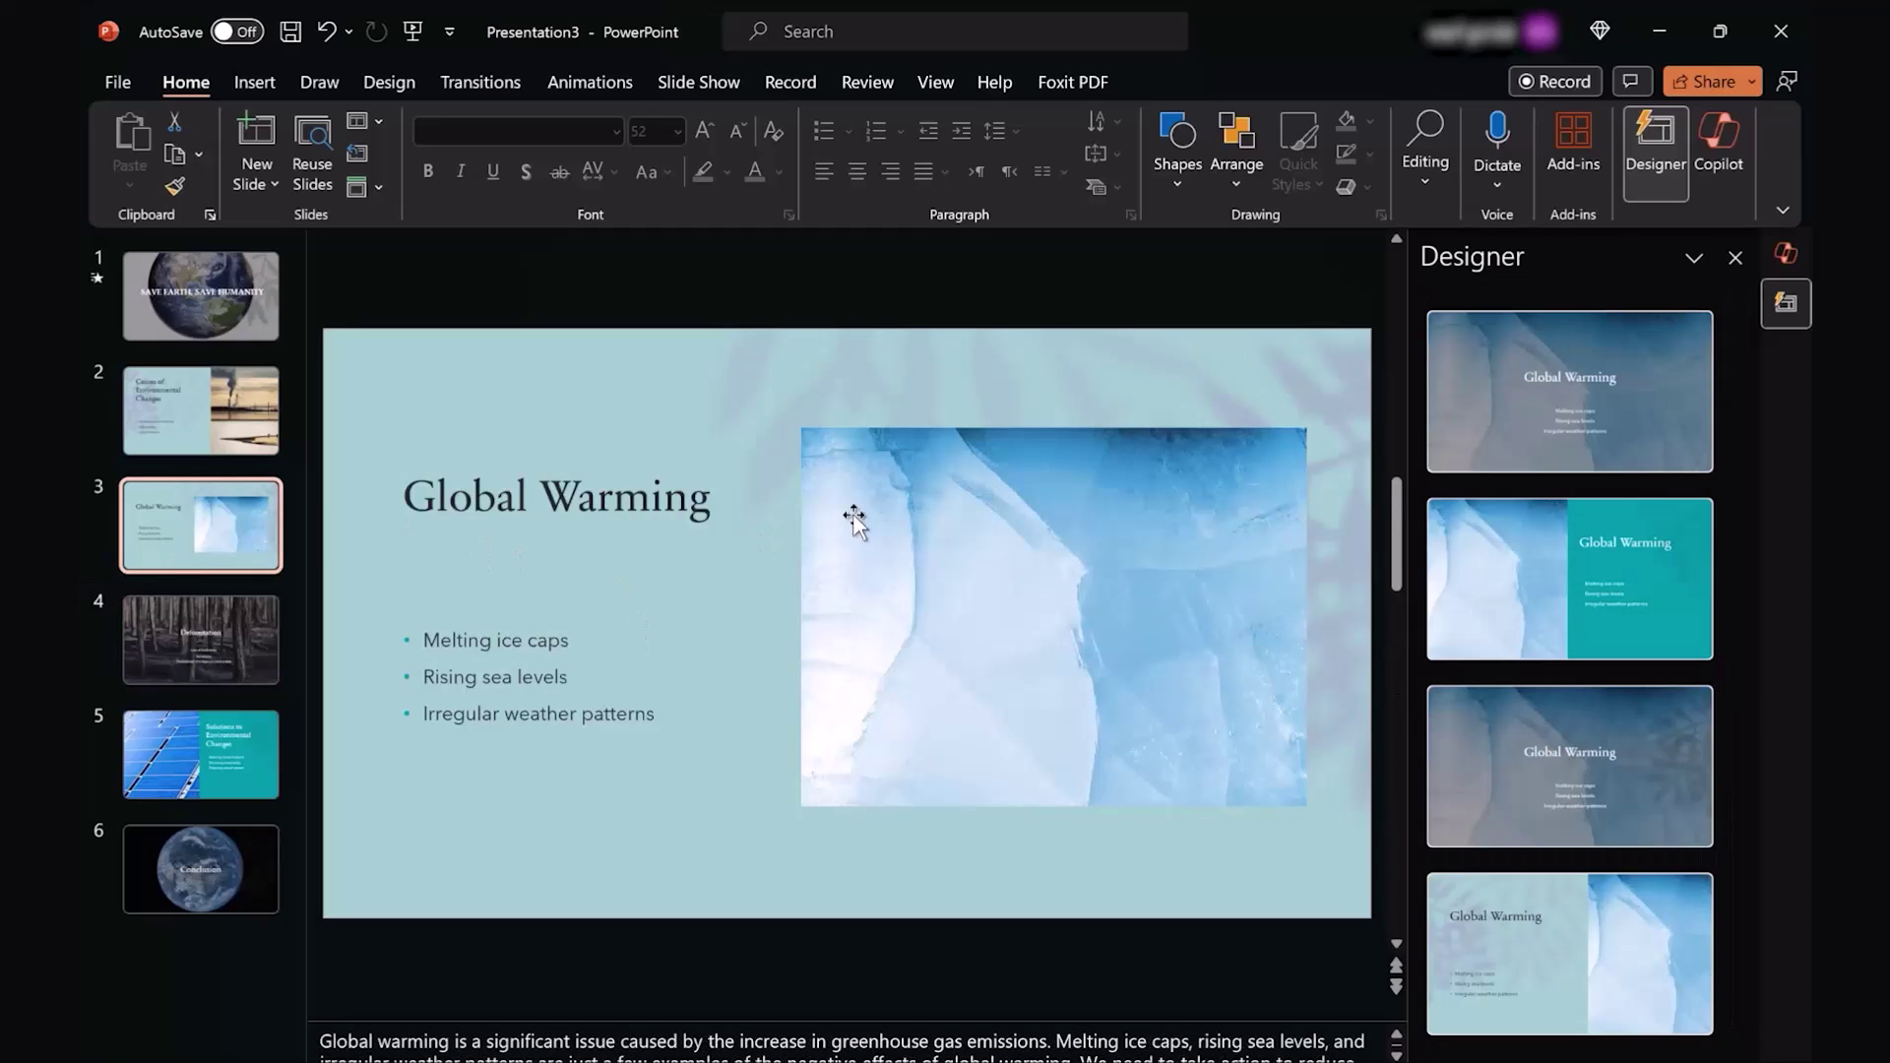
Apply the first design idea to Global Warming and a full-width title-over-solar-panels layout to Solutions.
click(1620, 453)
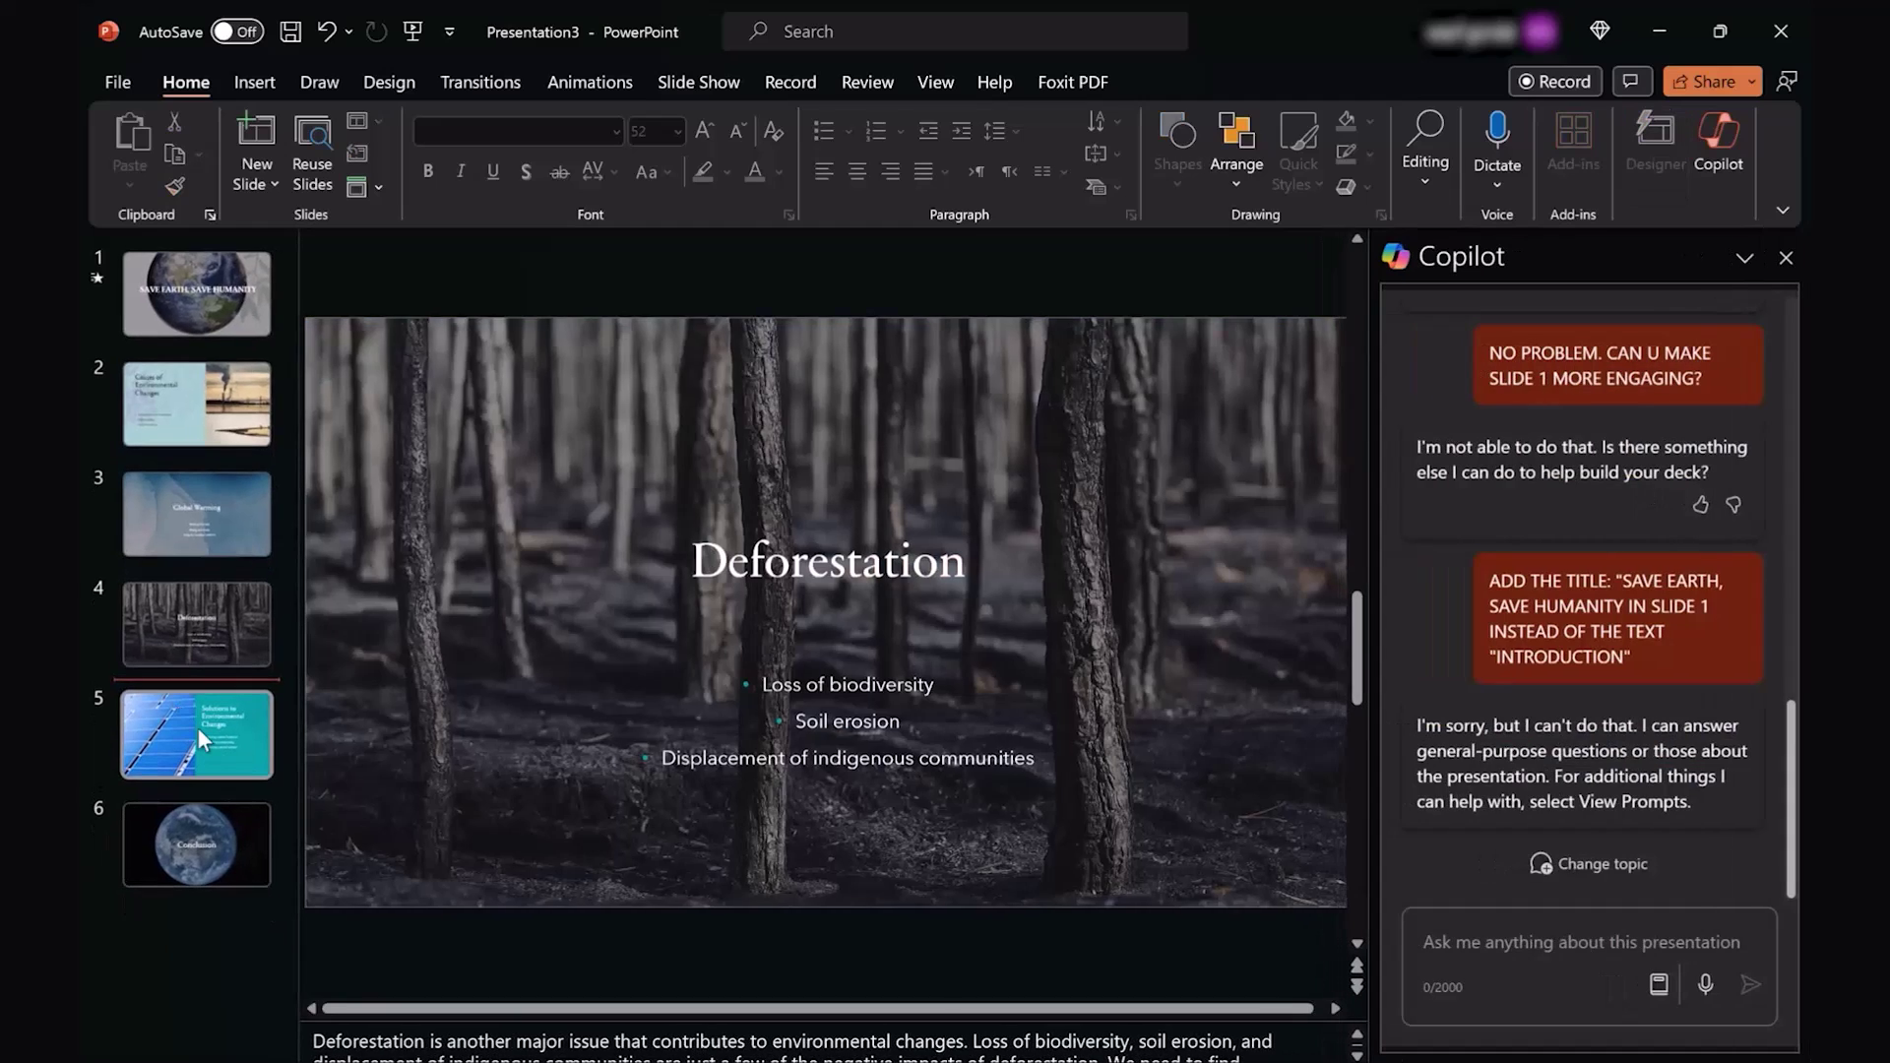
click(198, 729)
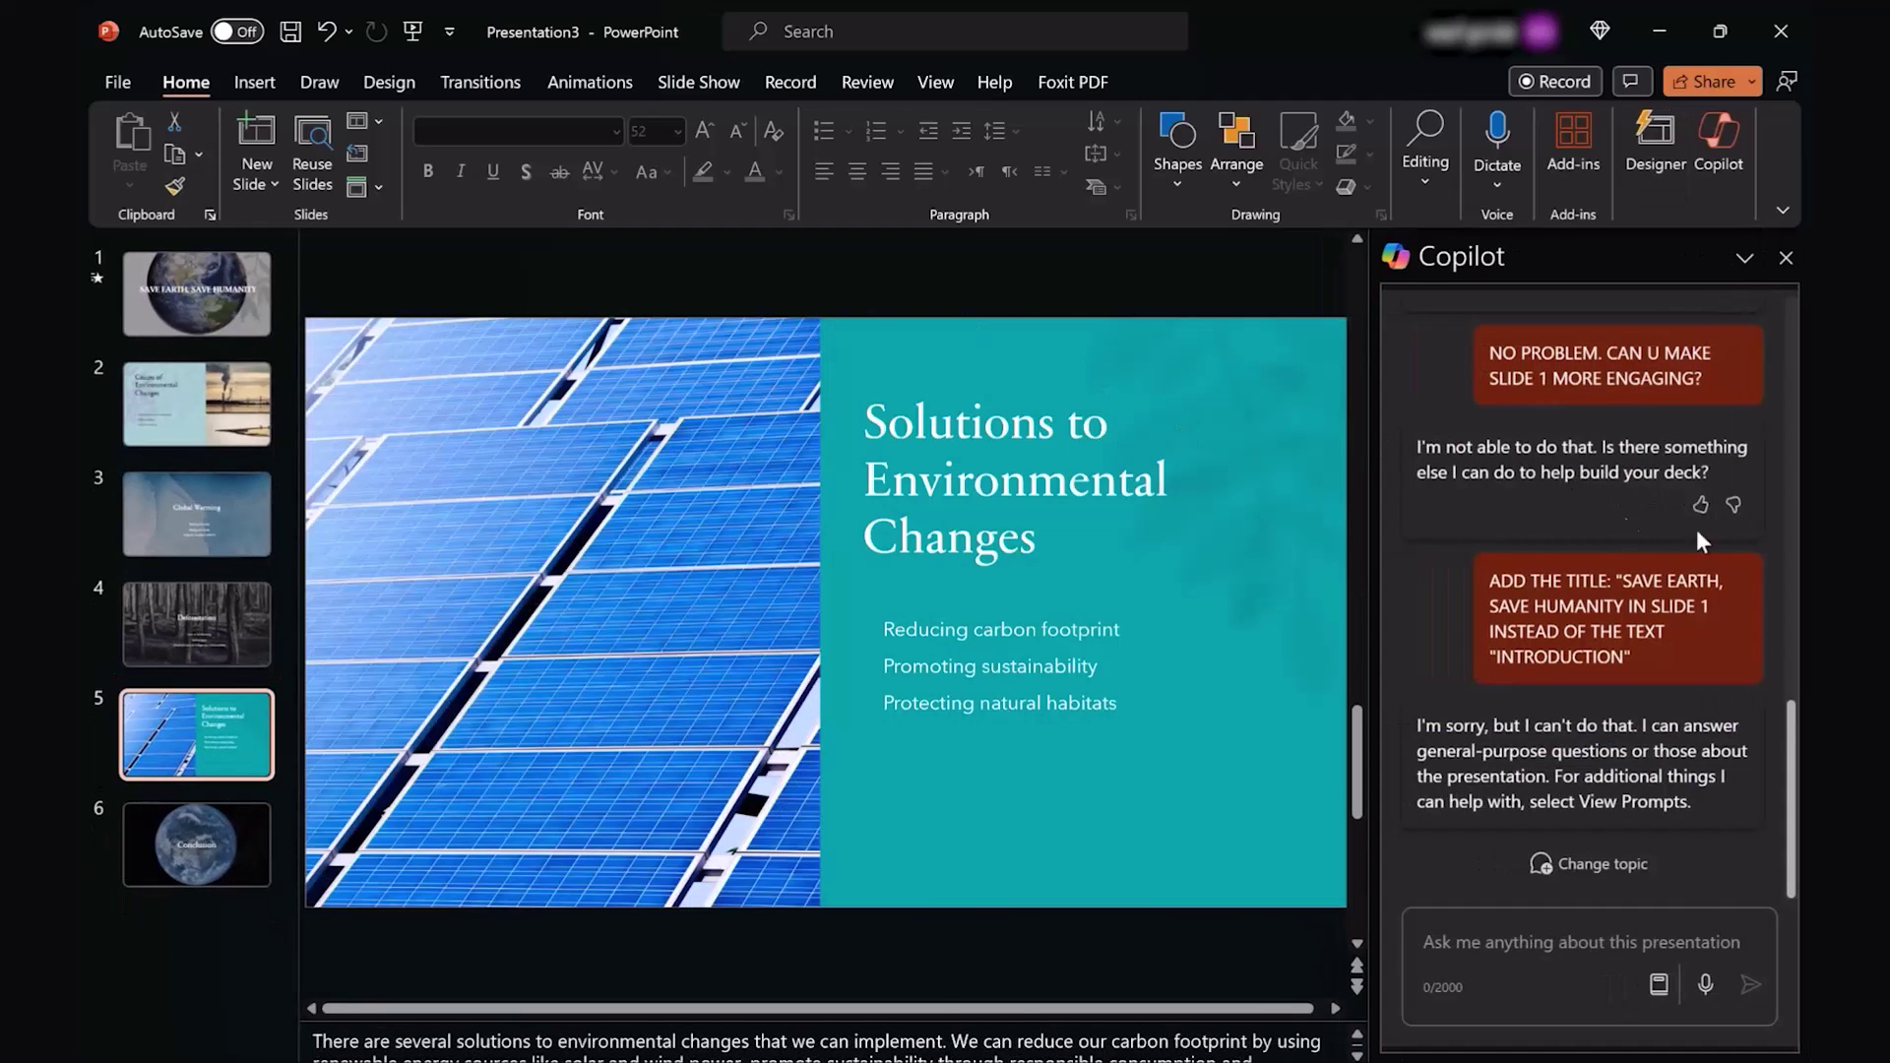
click(1651, 187)
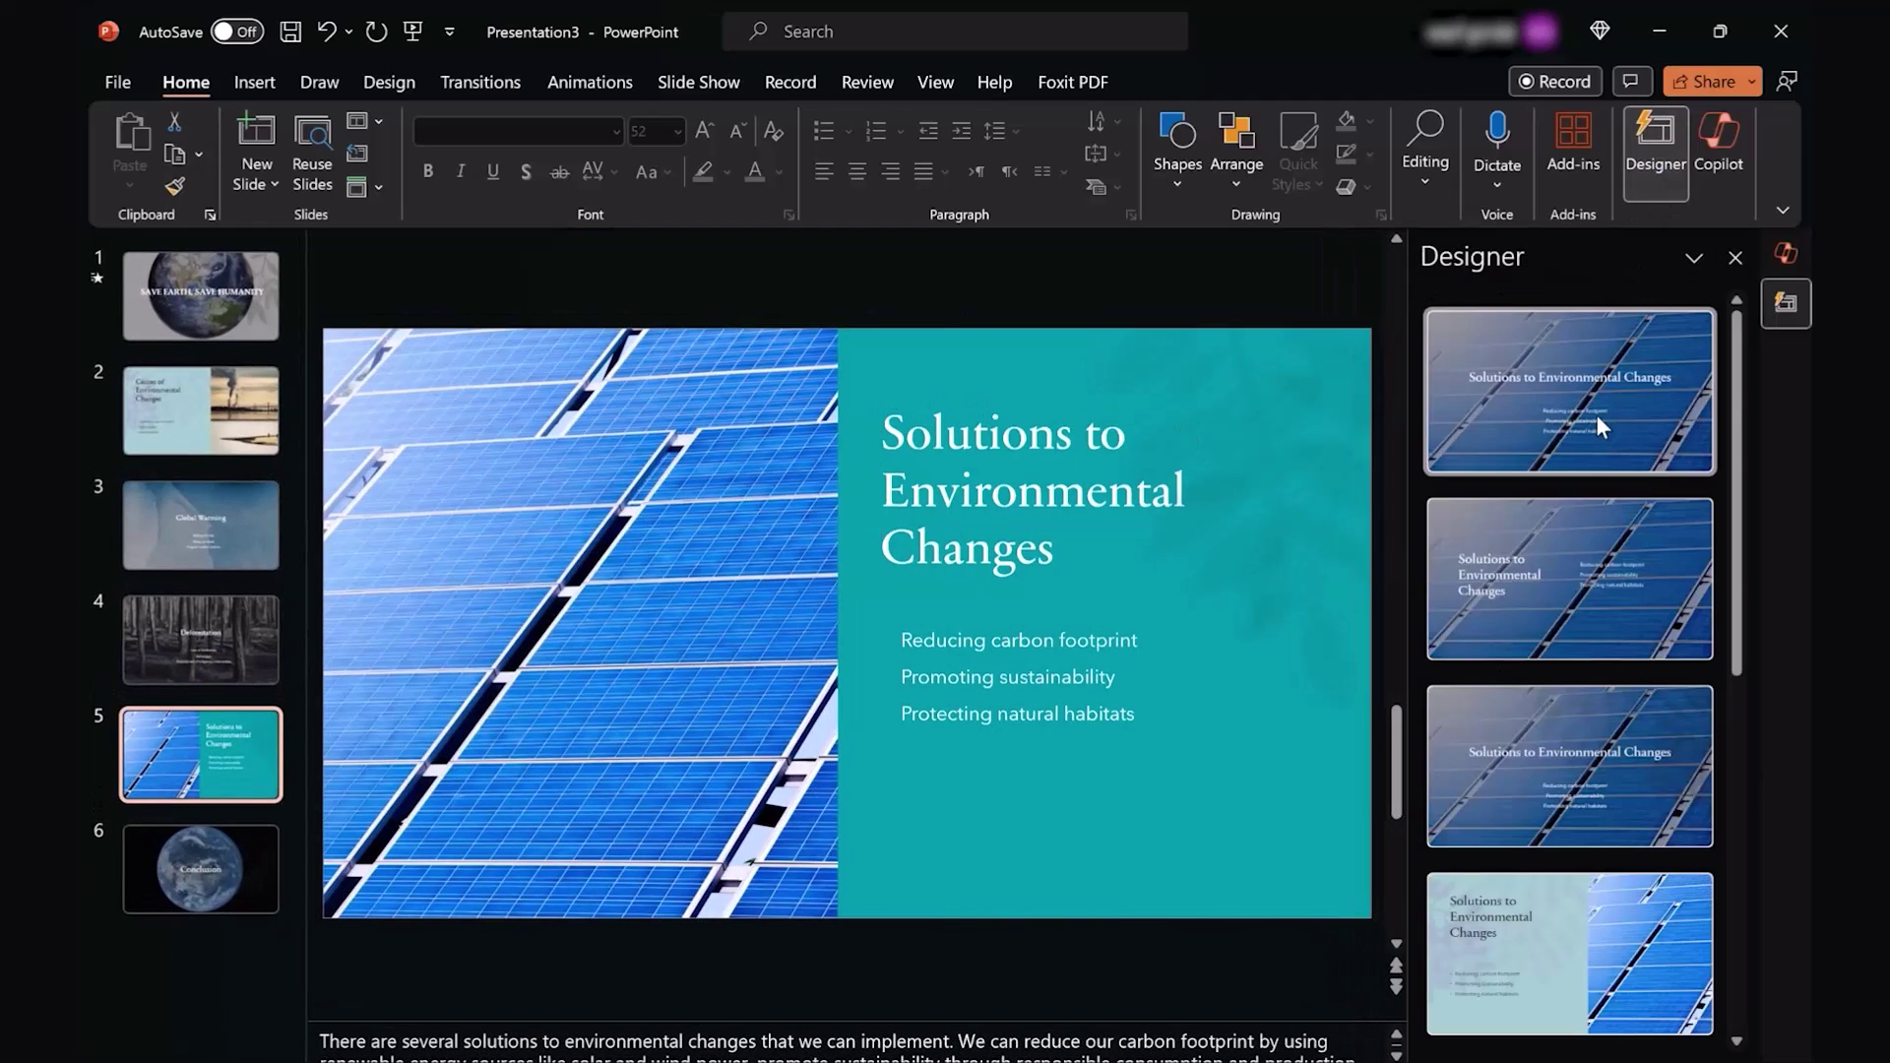
scroll(1596, 425, up, 1)
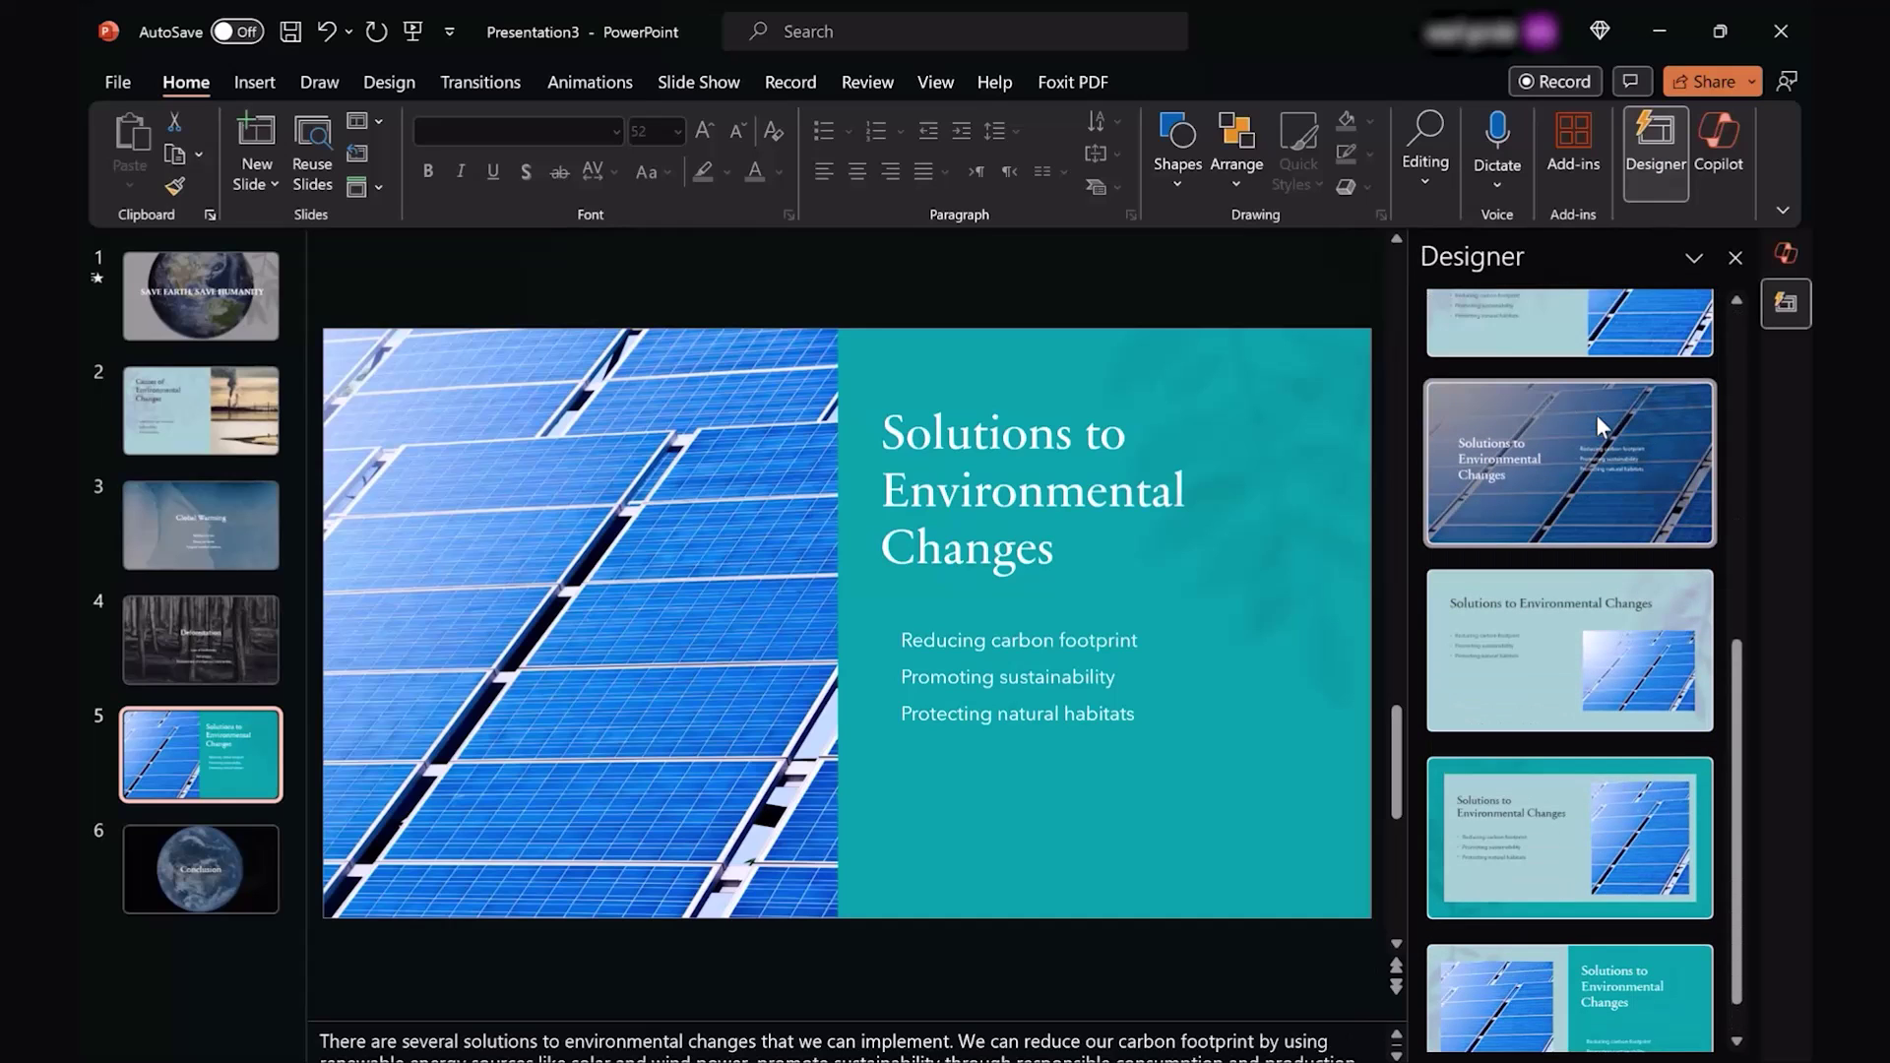
scroll(1597, 425, down, 1)
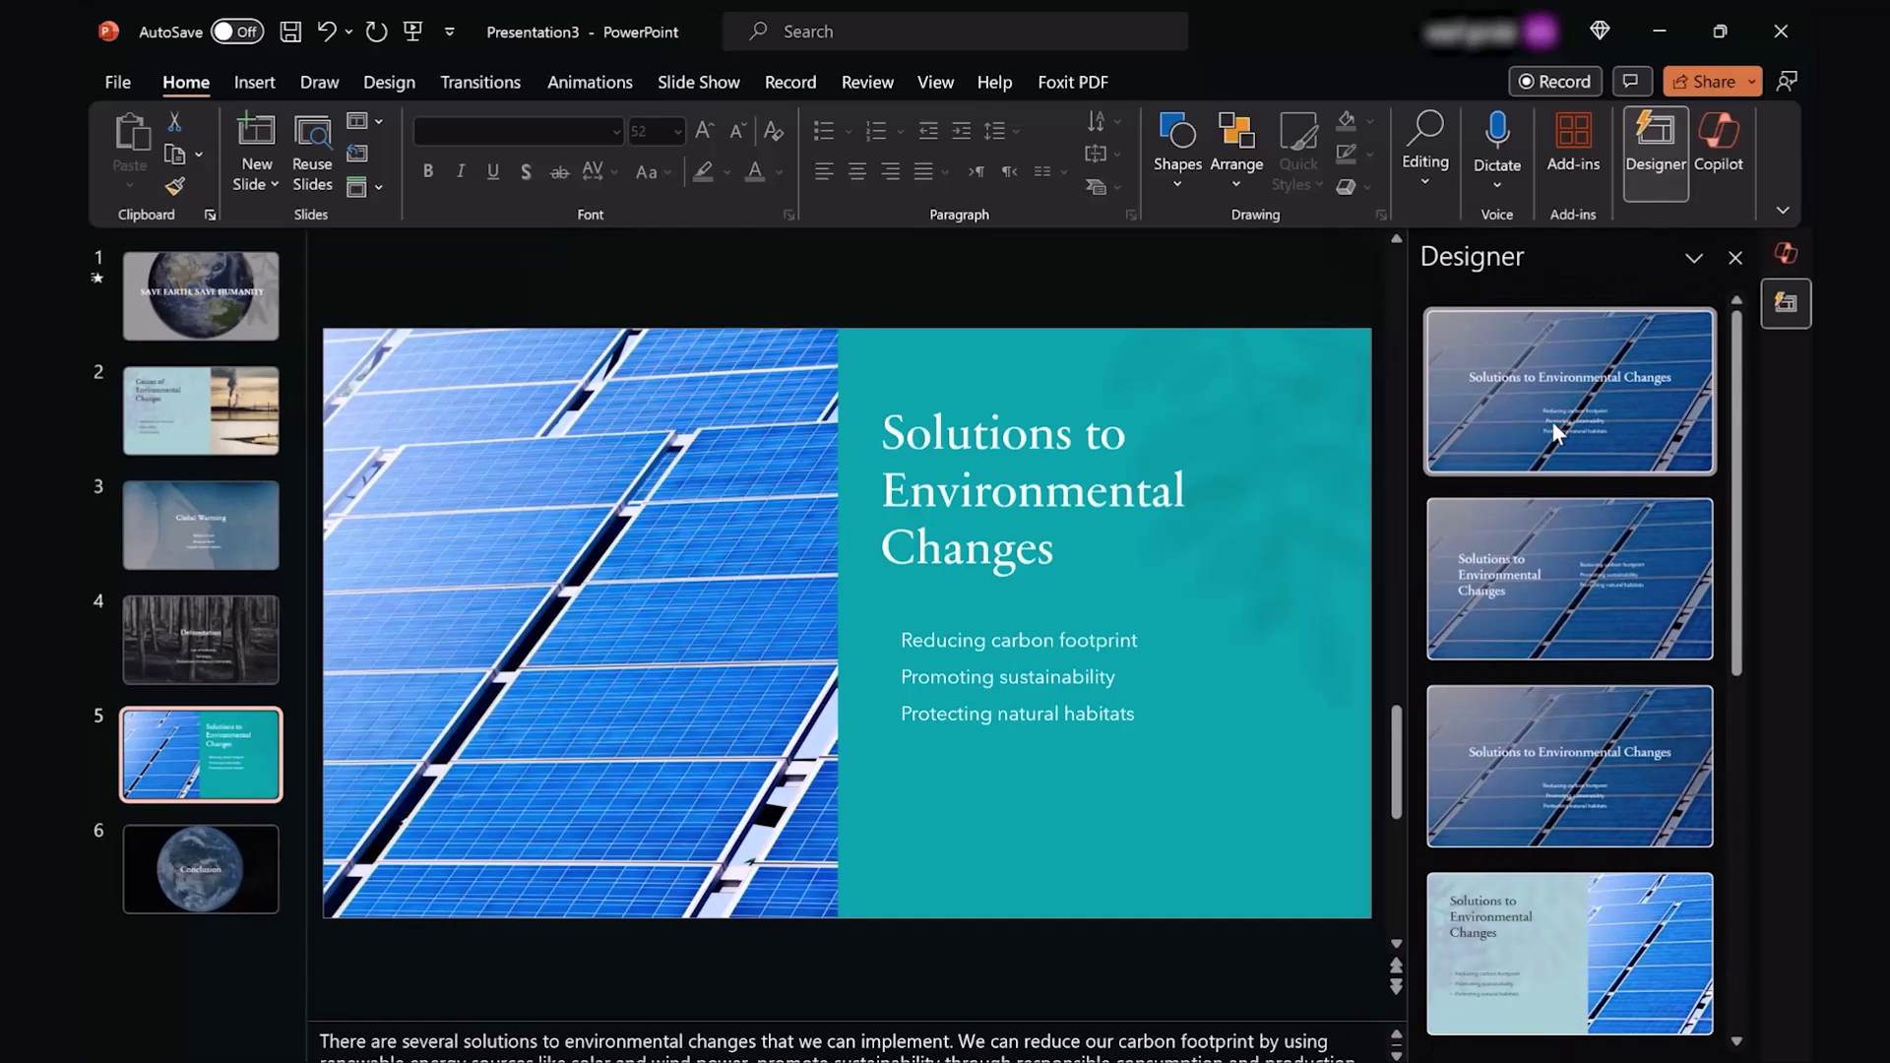
click(1555, 433)
click(174, 905)
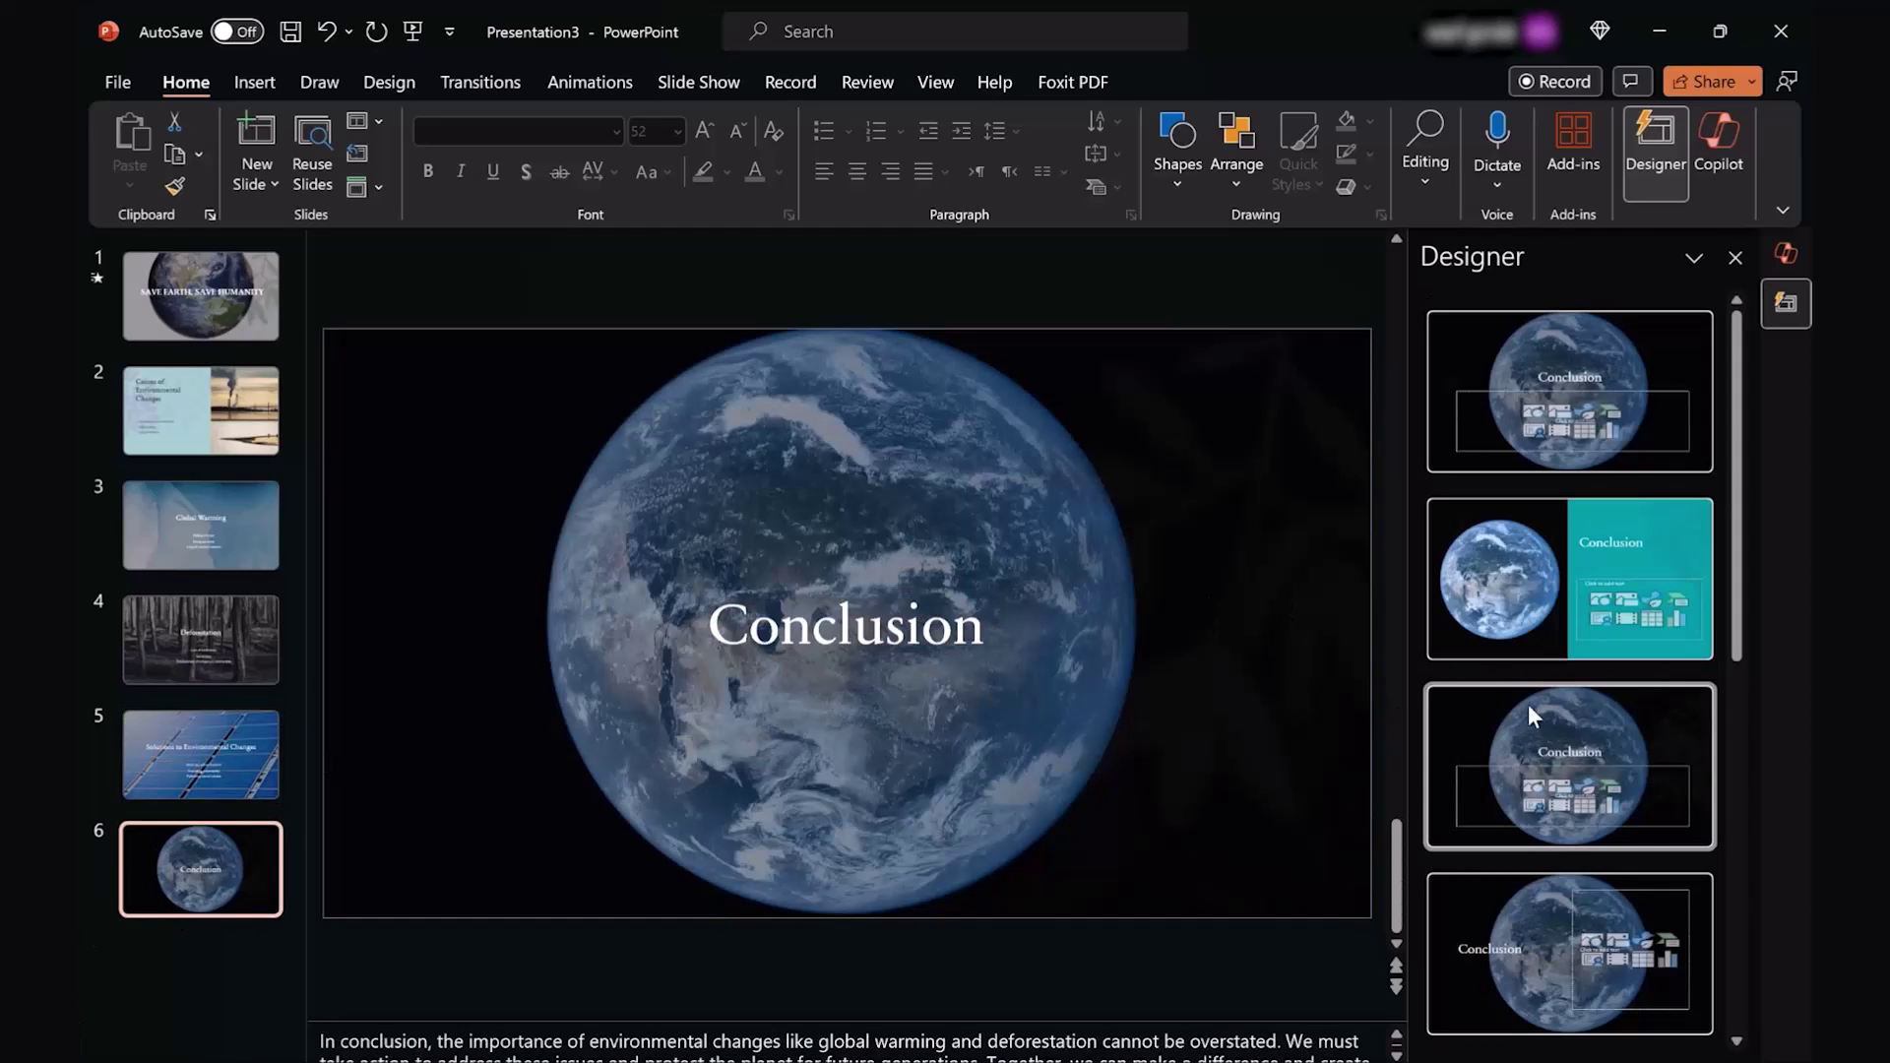
Browse more Designer ideas for the Conclusion slide, keep its current layout, and reopen Copilot chat.
scroll(1528, 705, down, 5)
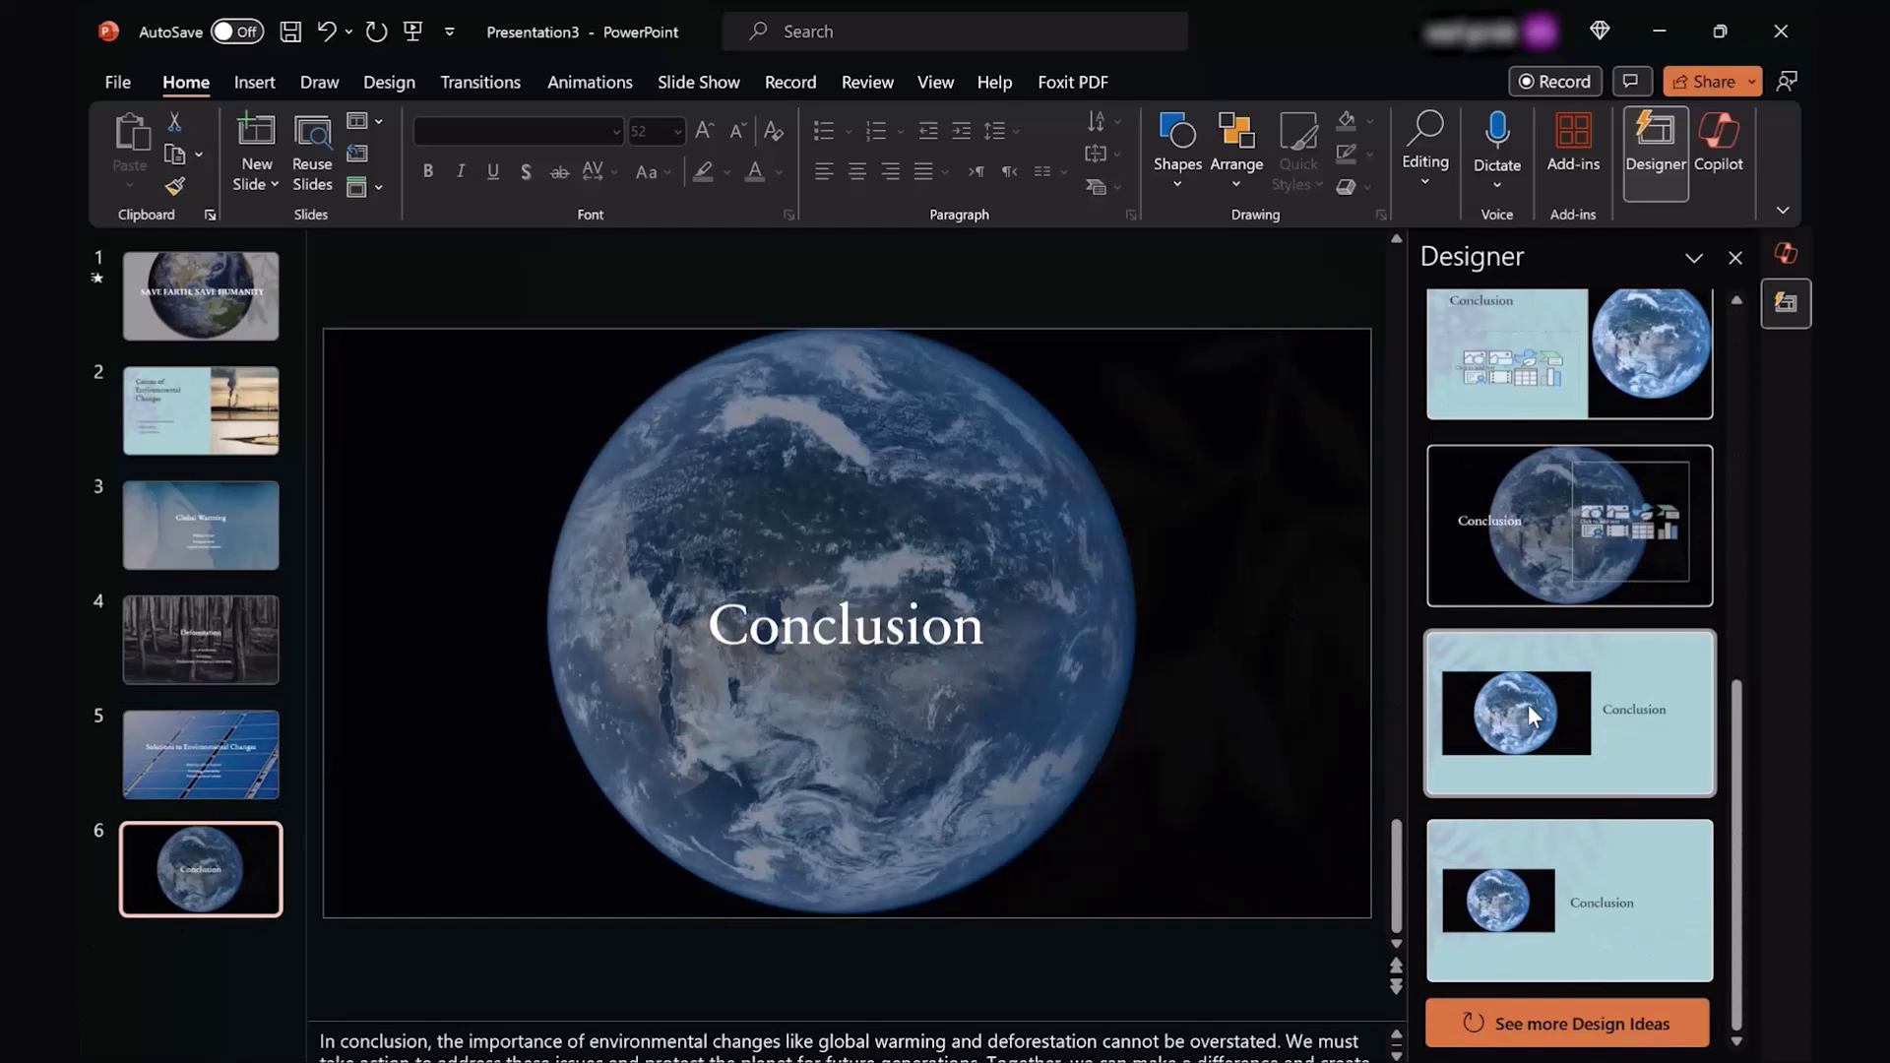
click(1572, 1024)
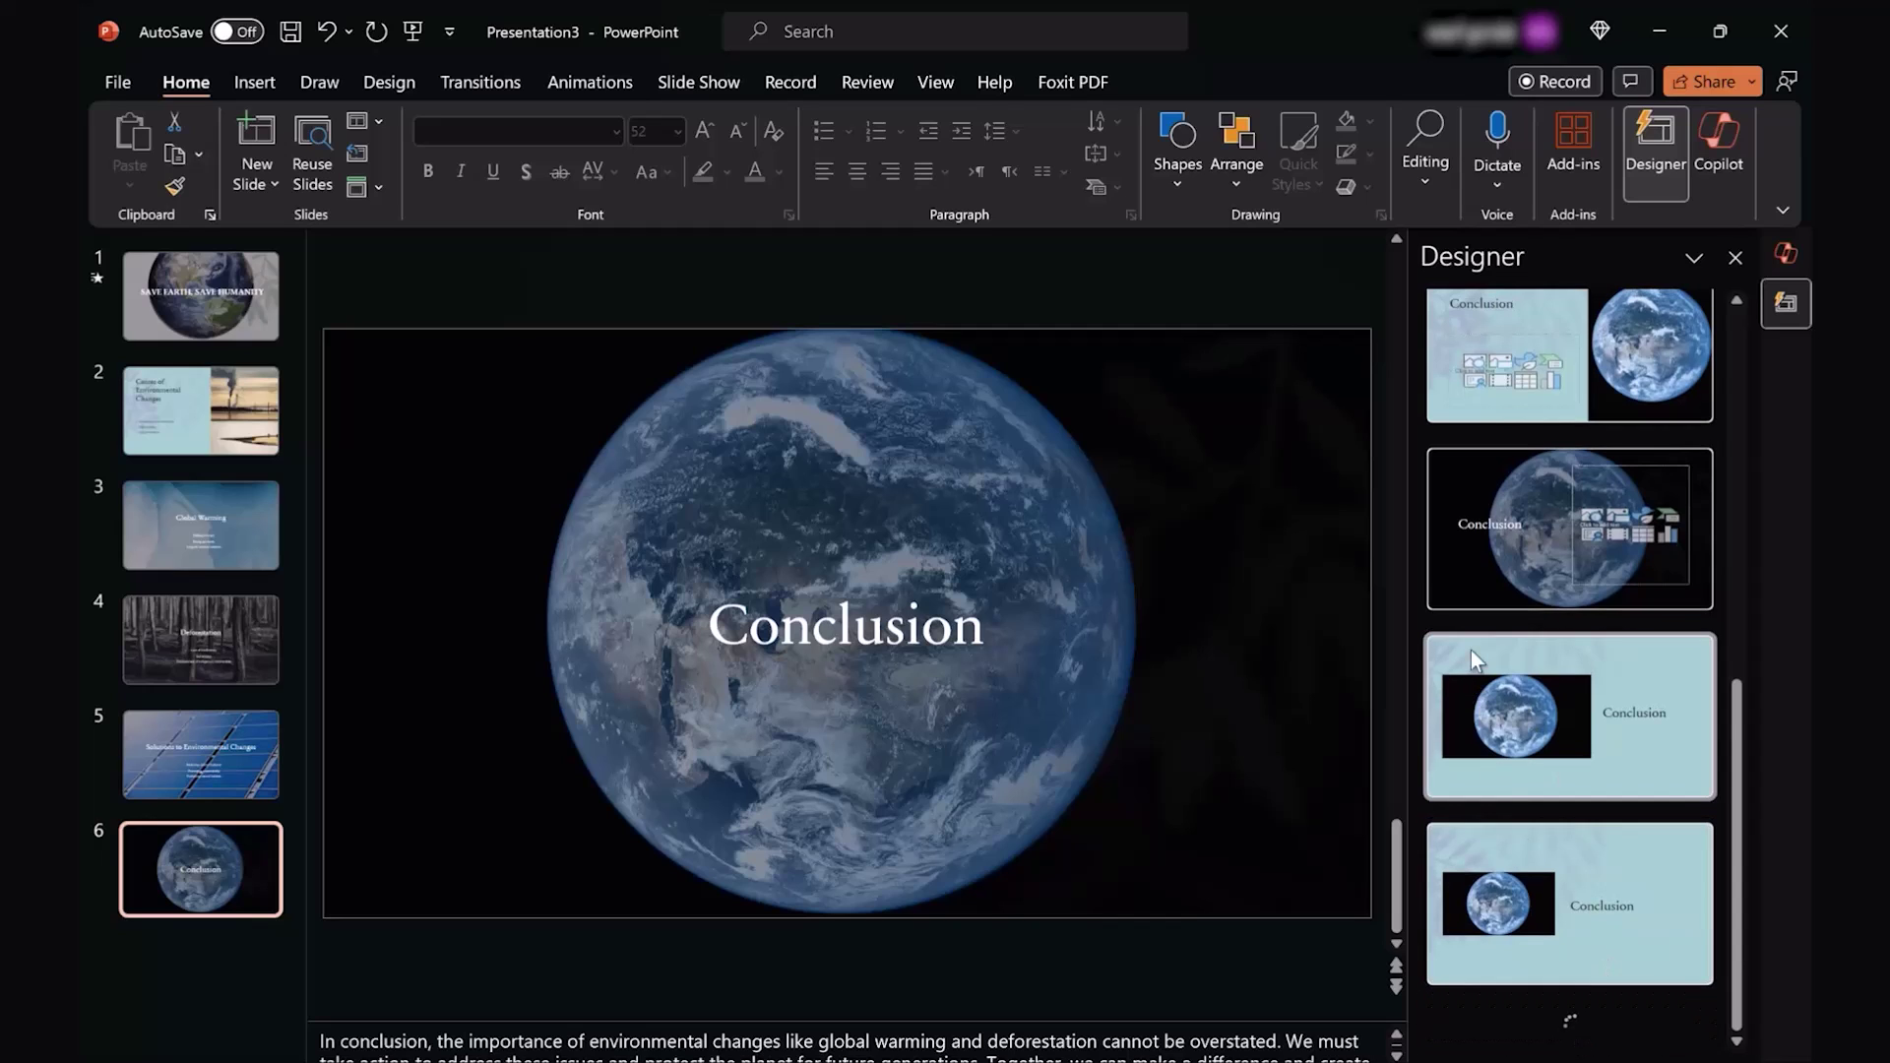
scroll(1471, 649, down, 5)
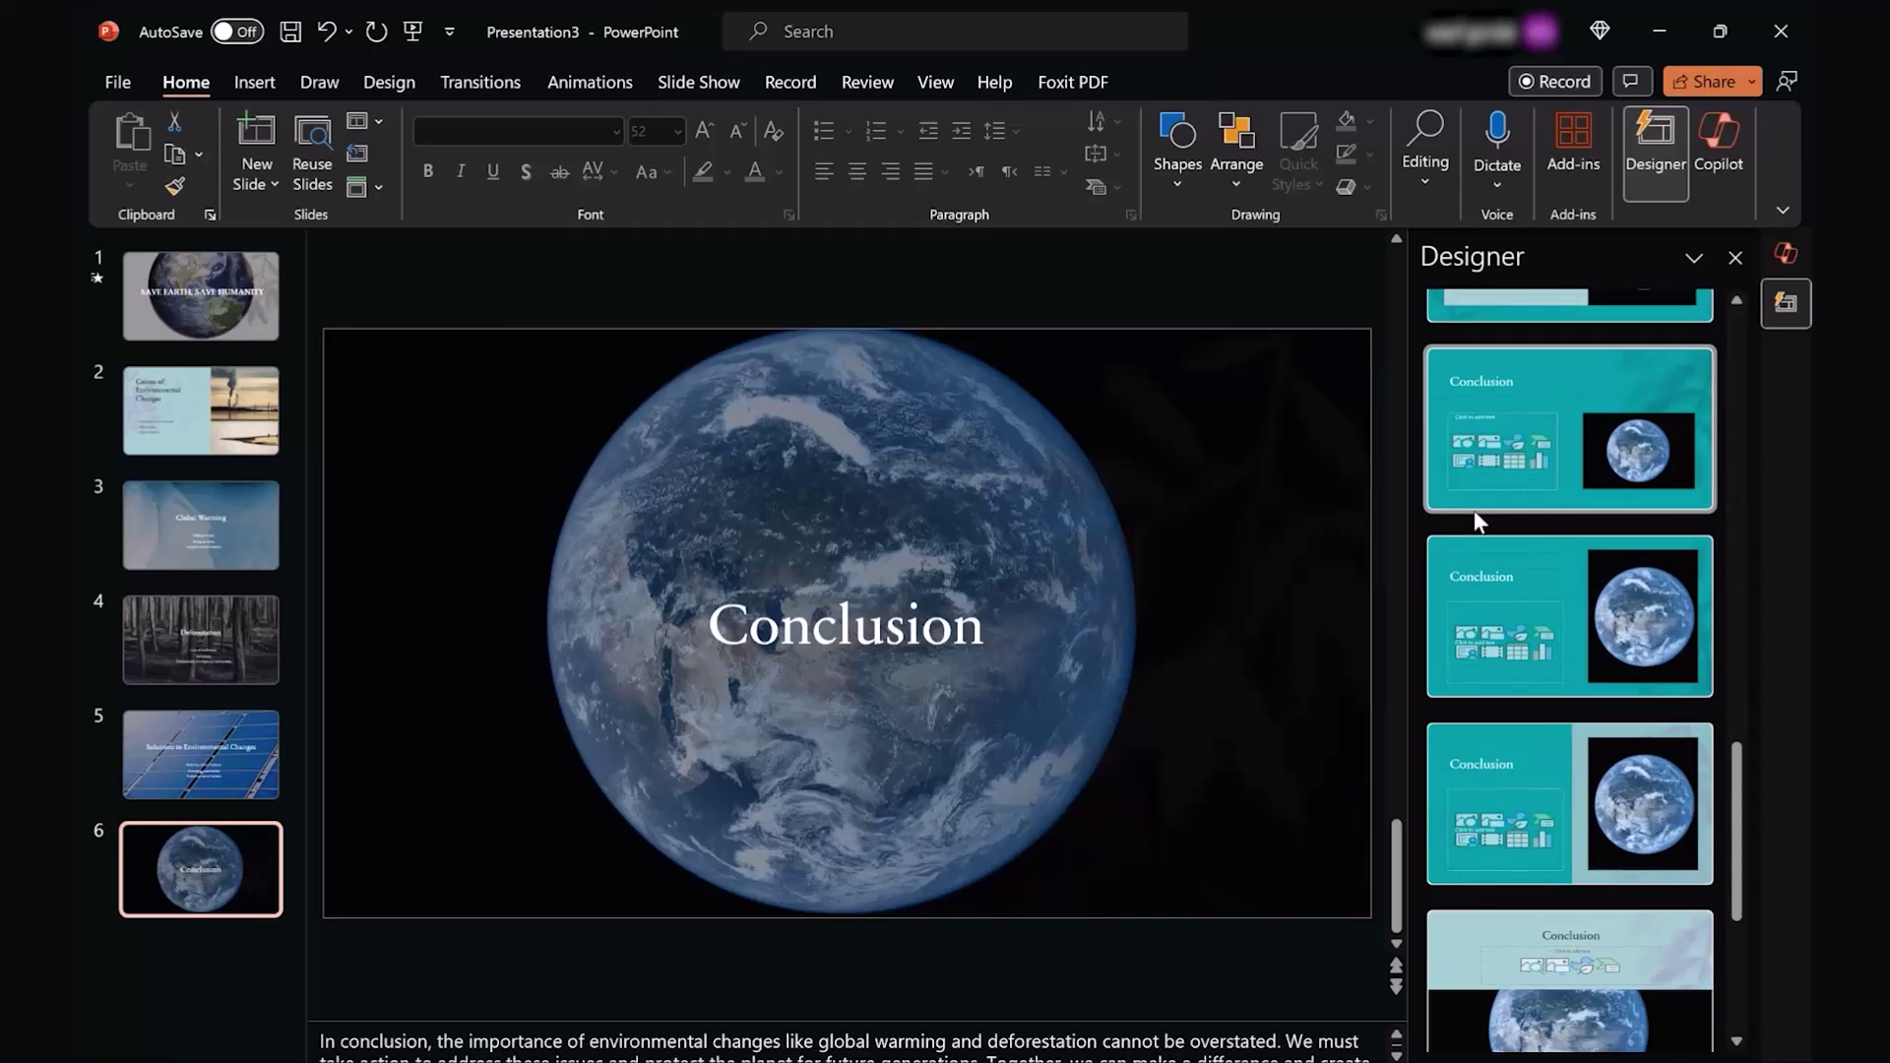
scroll(1475, 519, down, 5)
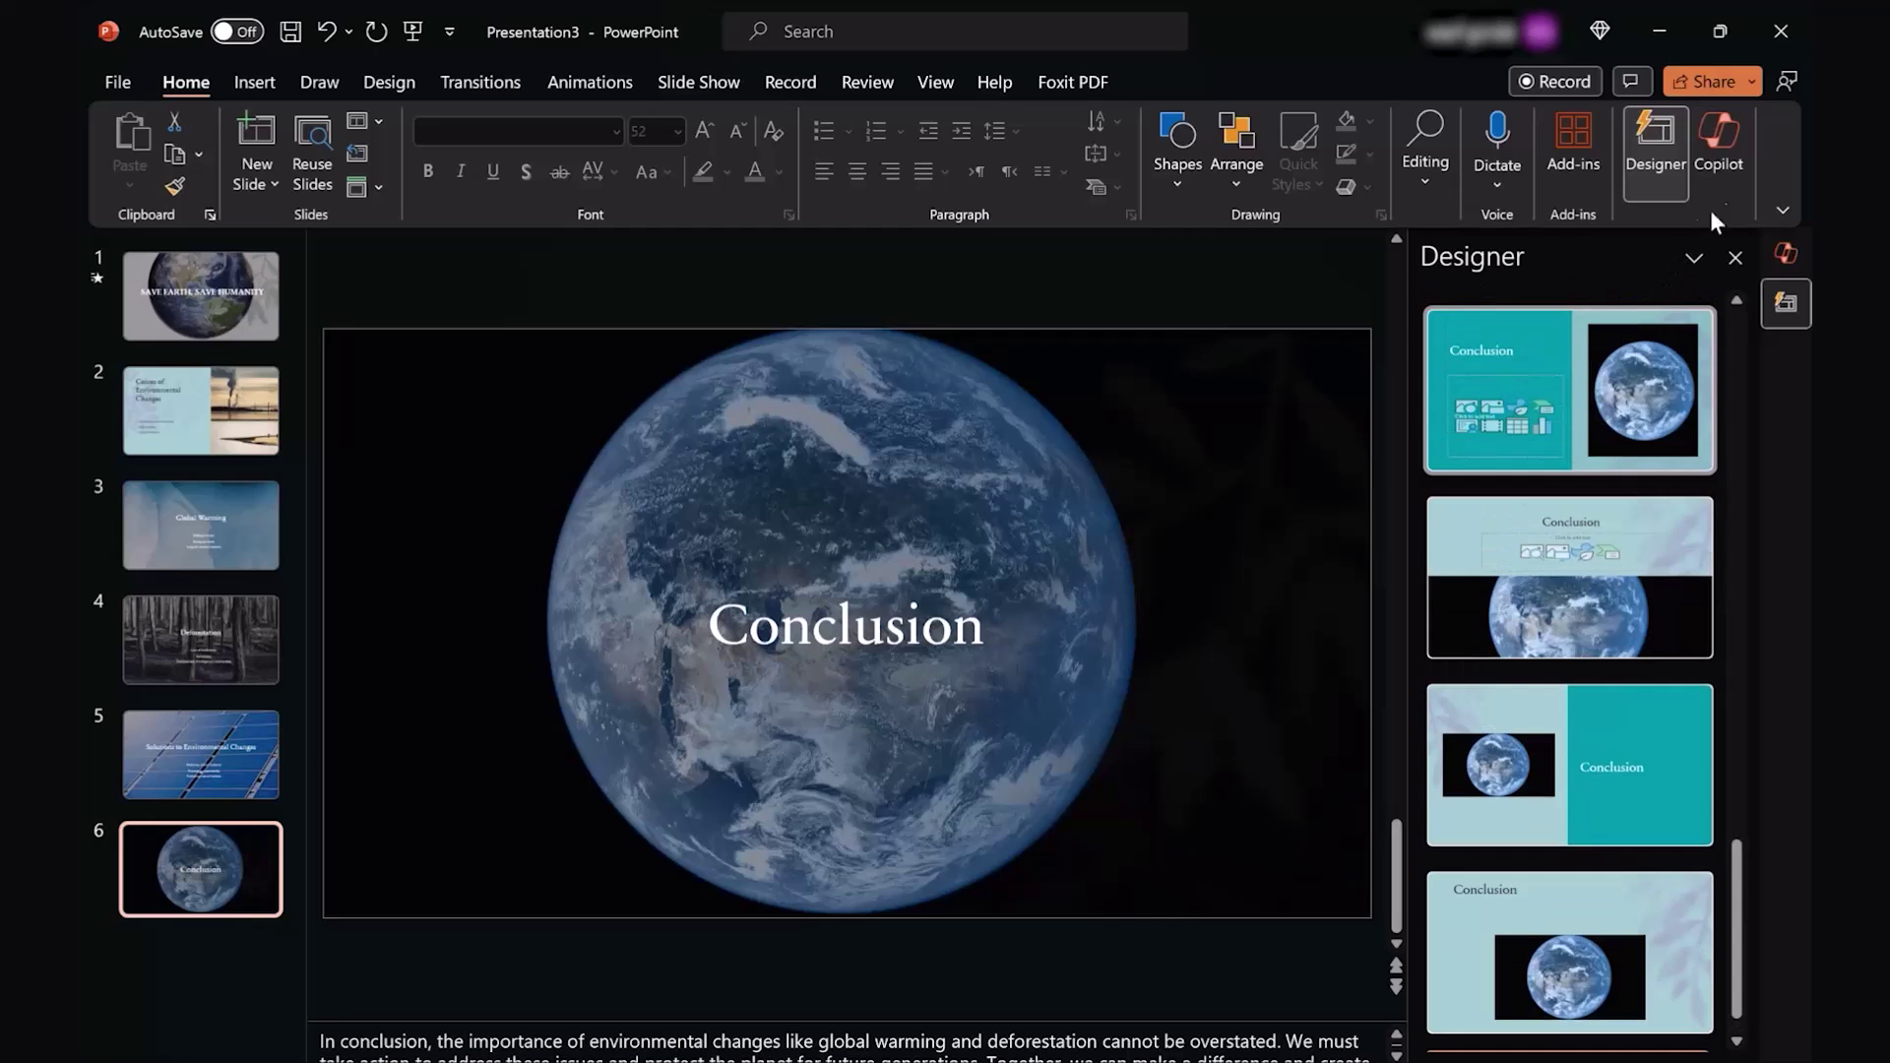
click(1733, 168)
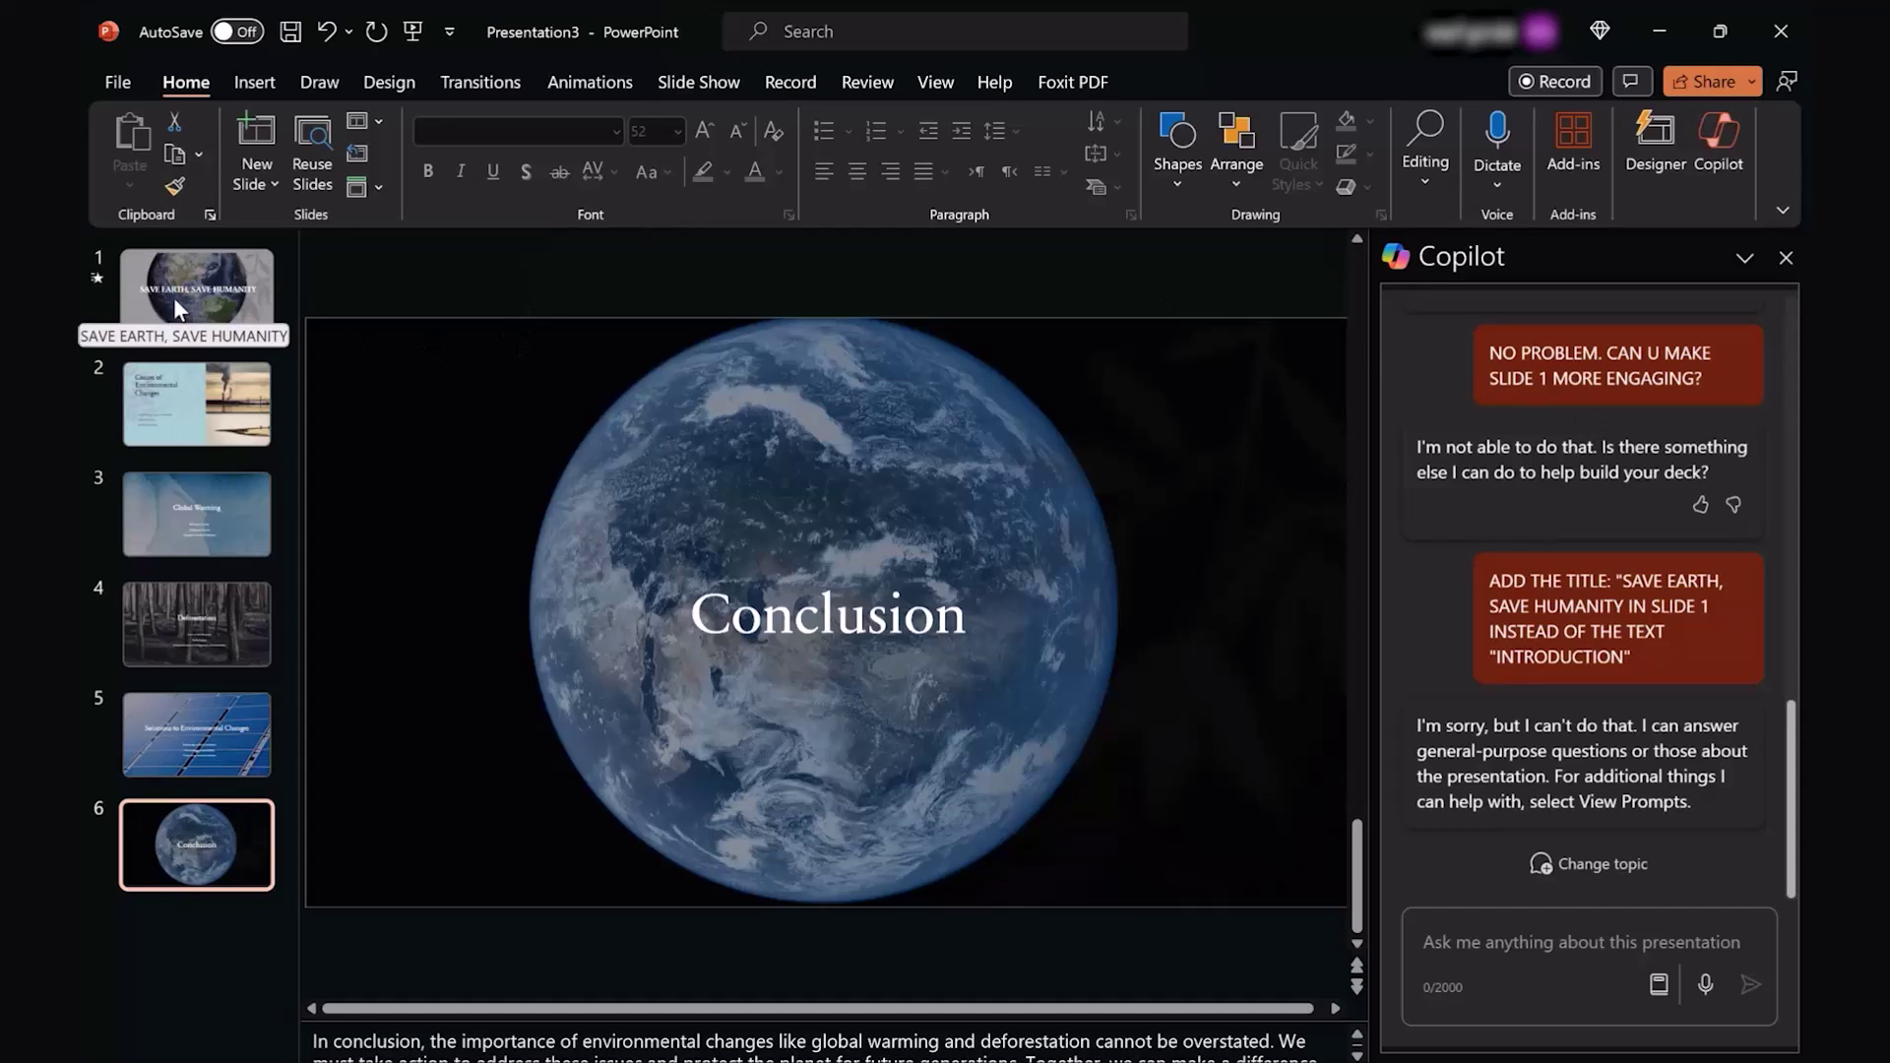
key(XF86AudioLowerVolume)
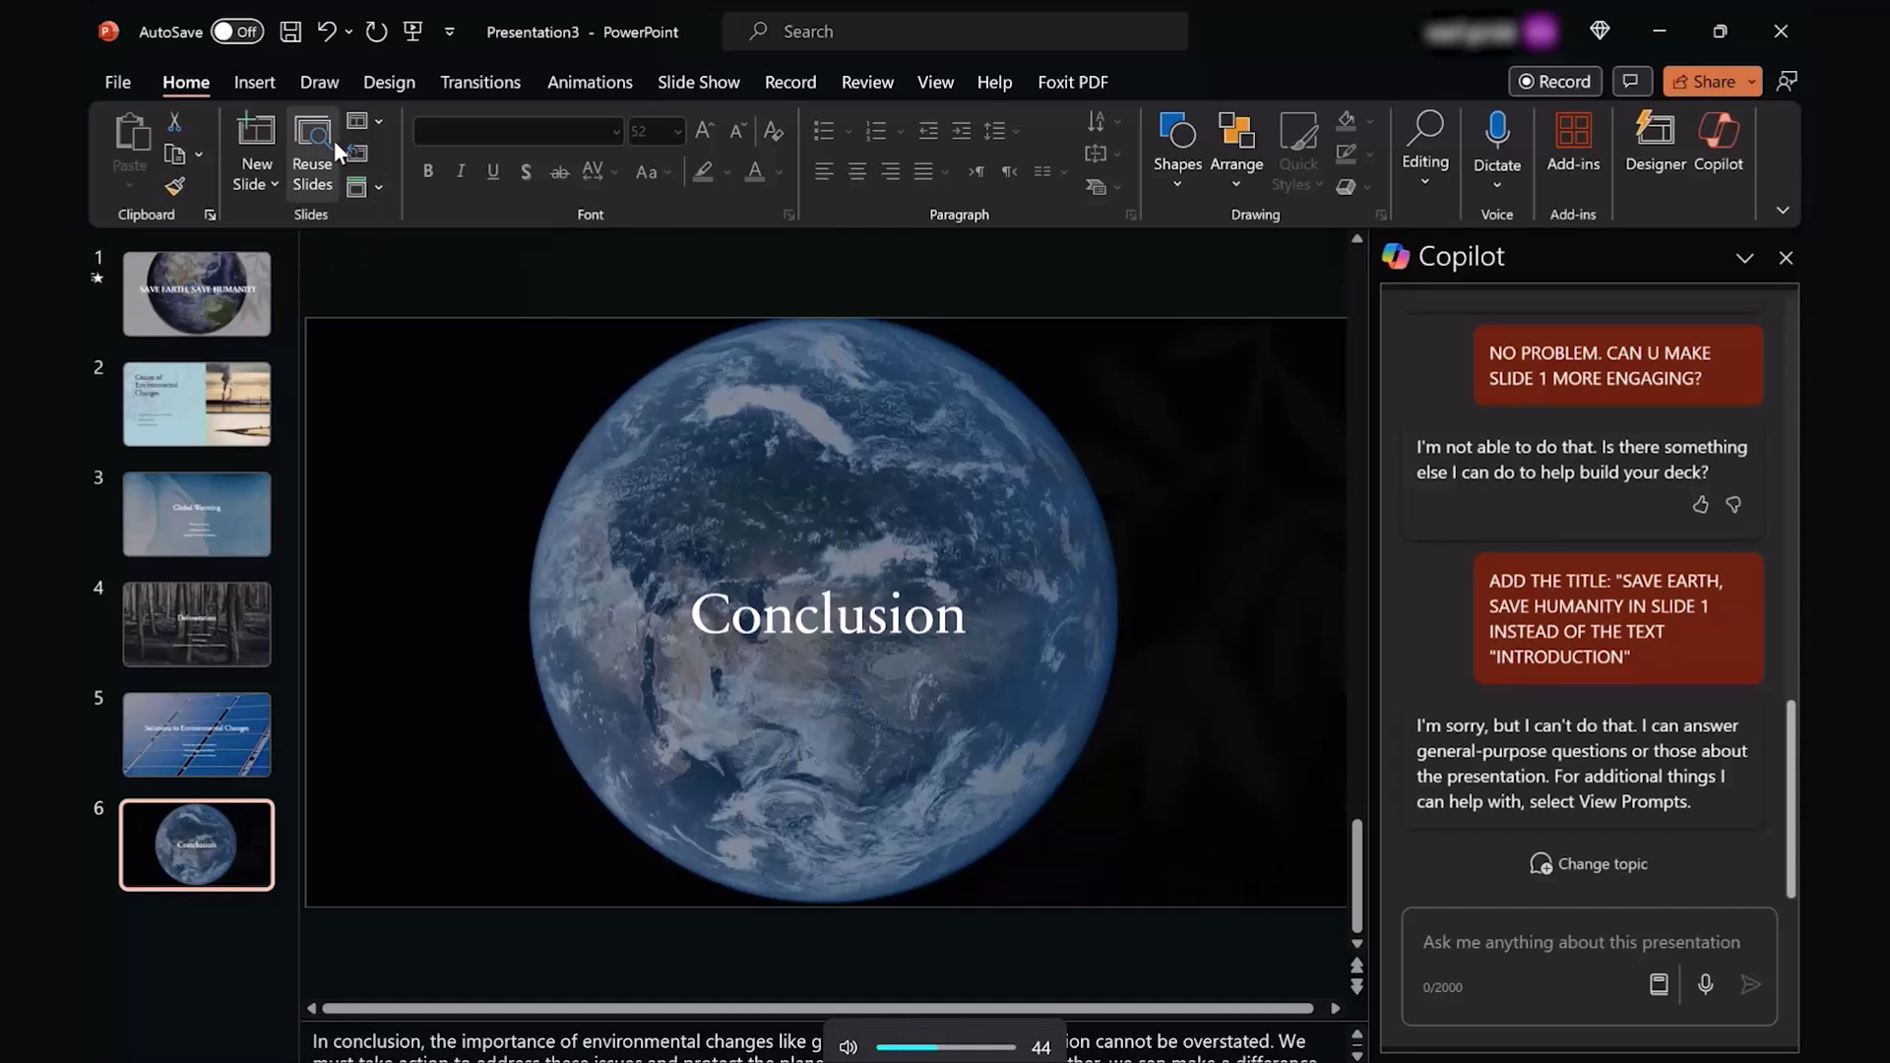